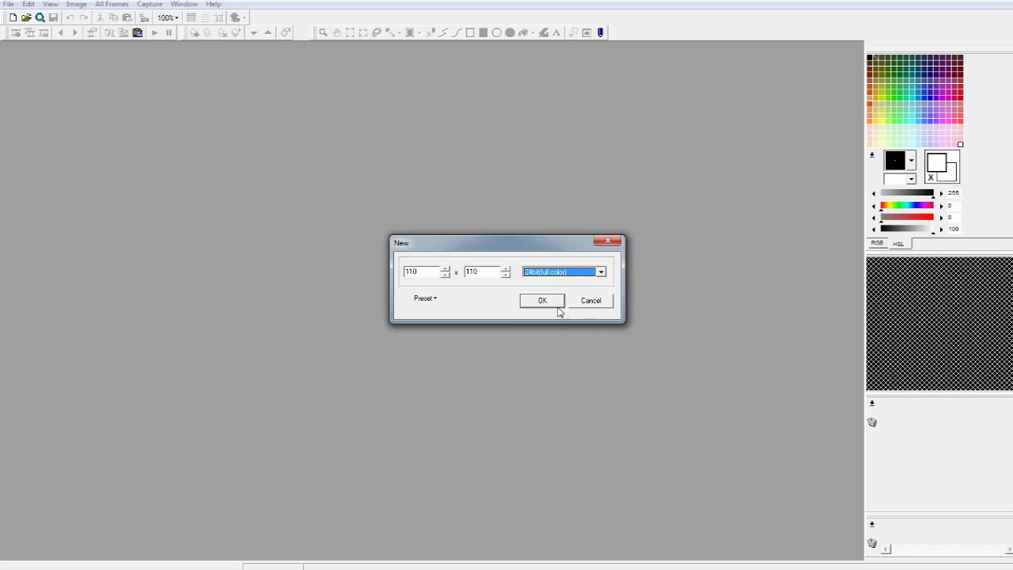
Create a new 500 x 500 image with a colour depth of 8bit (256 colors).
left_click(14, 19)
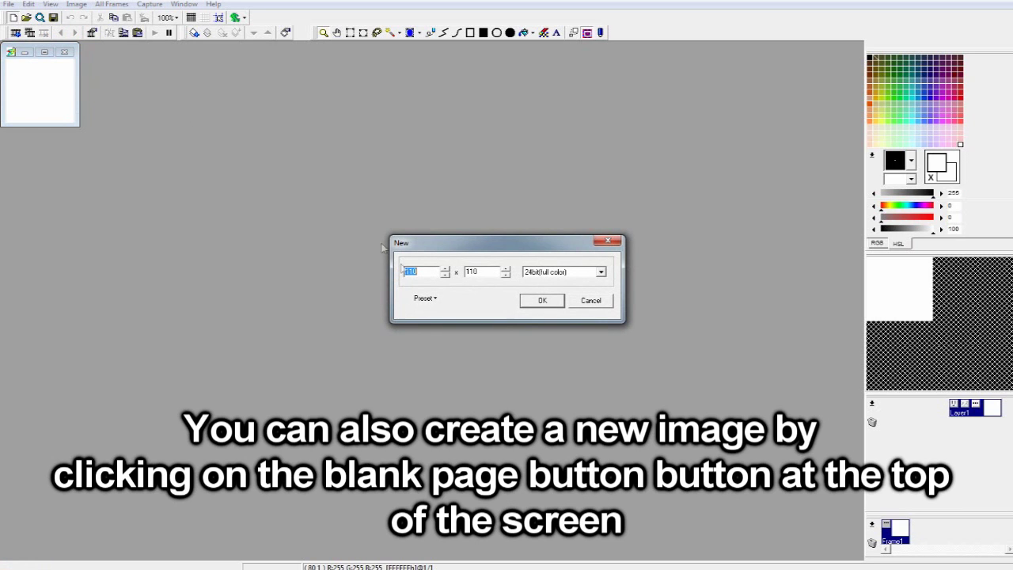
type("500500")
left_click(601, 271)
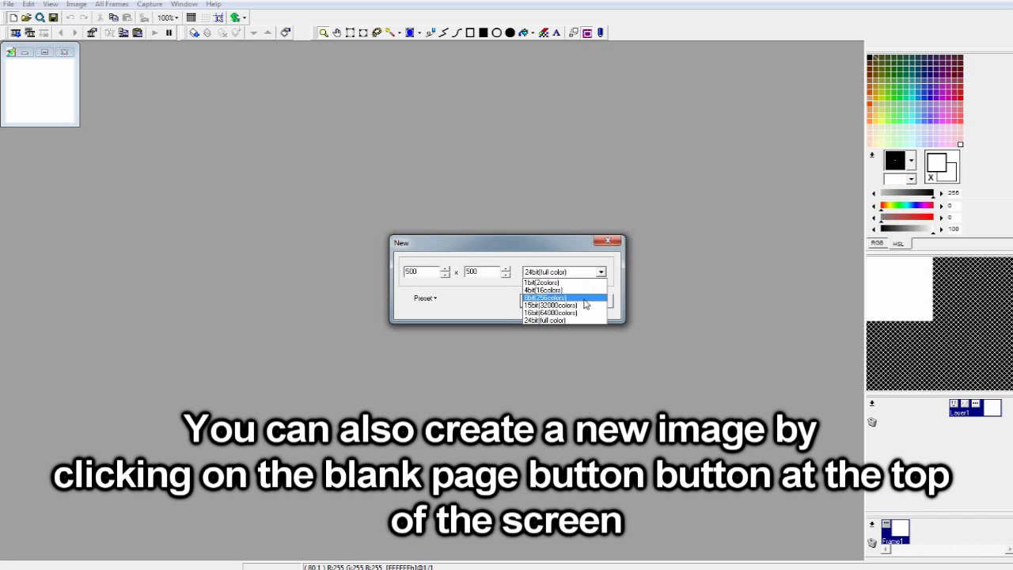
left_click(585, 305)
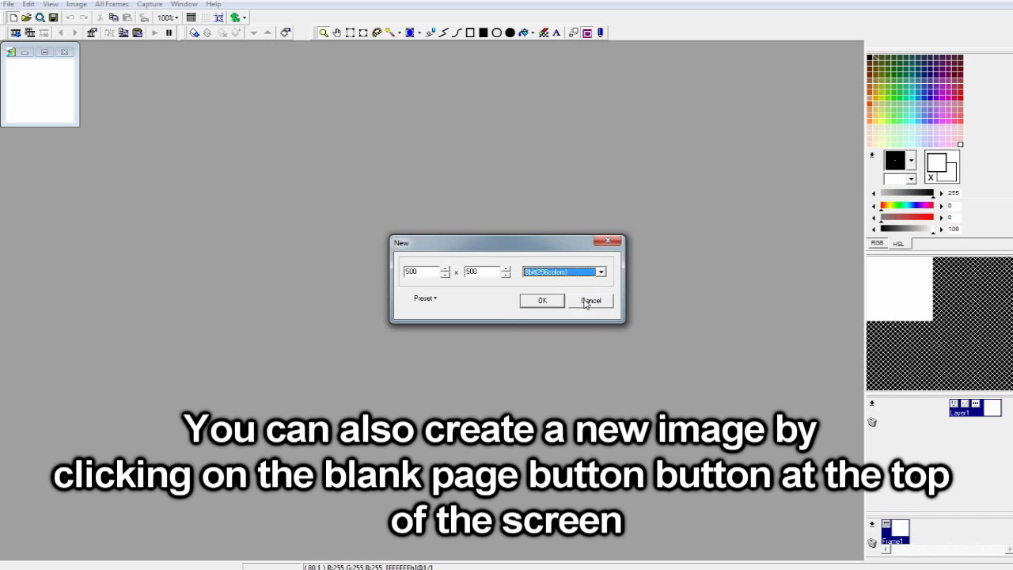
left_click(540, 301)
Move the Image2 window towards the middle of the workspace, then enlarge the Image1 window and place it beside Image2.
left_click_drag(176, 70, 430, 126)
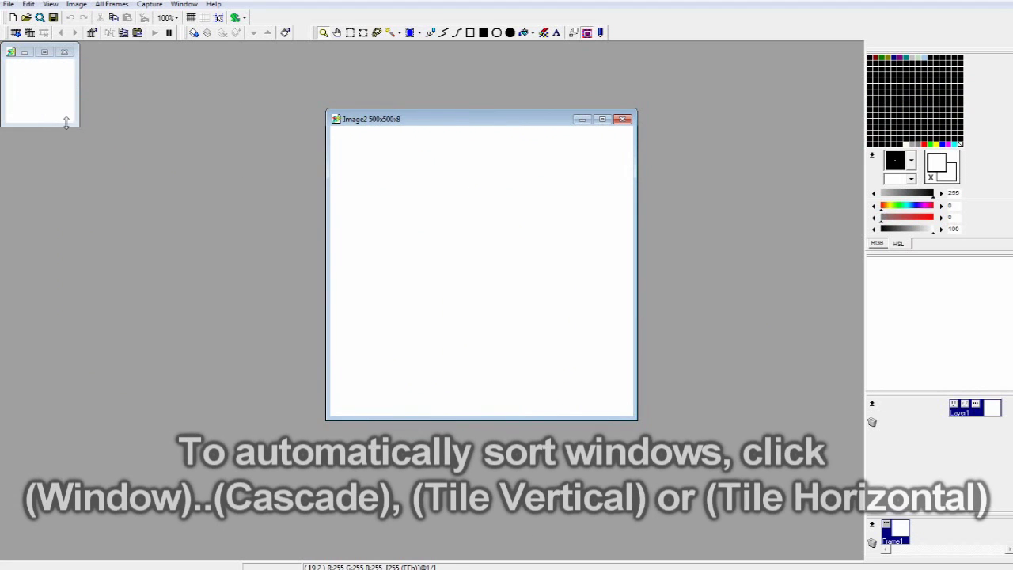
left_click_drag(79, 125, 218, 270)
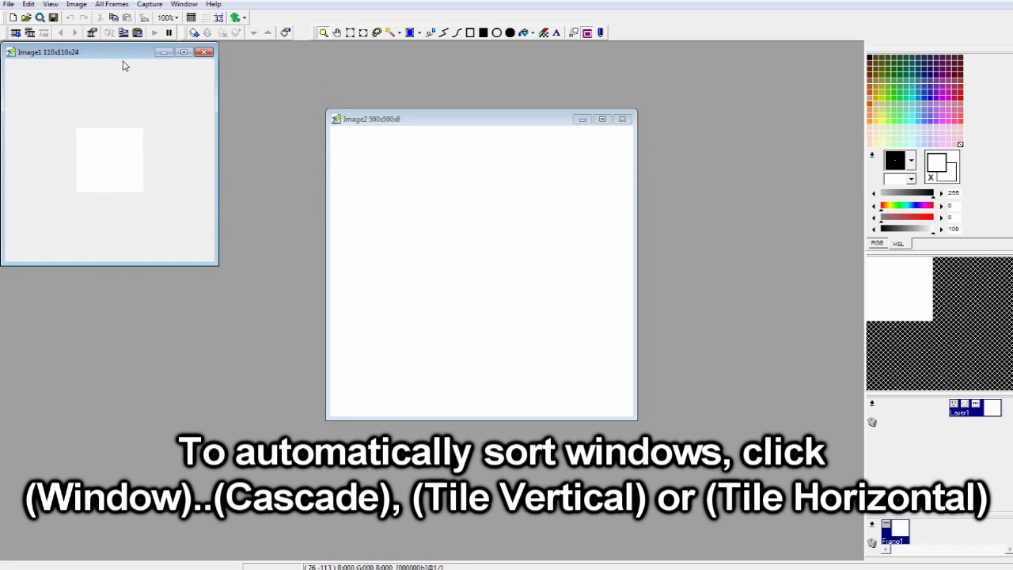
left_click_drag(131, 56, 198, 144)
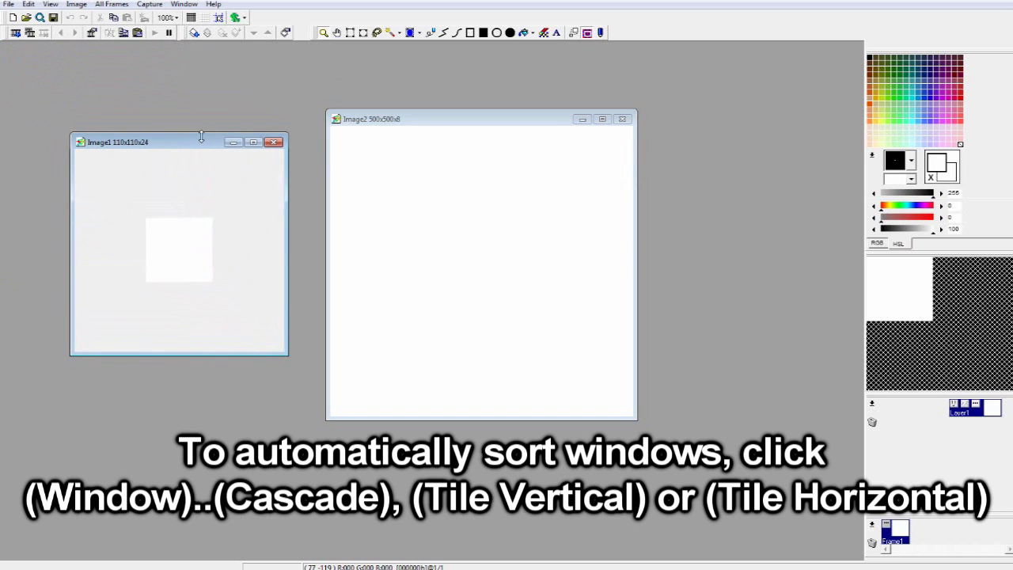
Arrange both image windows with Tile Horizontal, repeating the arrangement with Image2 active.
left_click(180, 7)
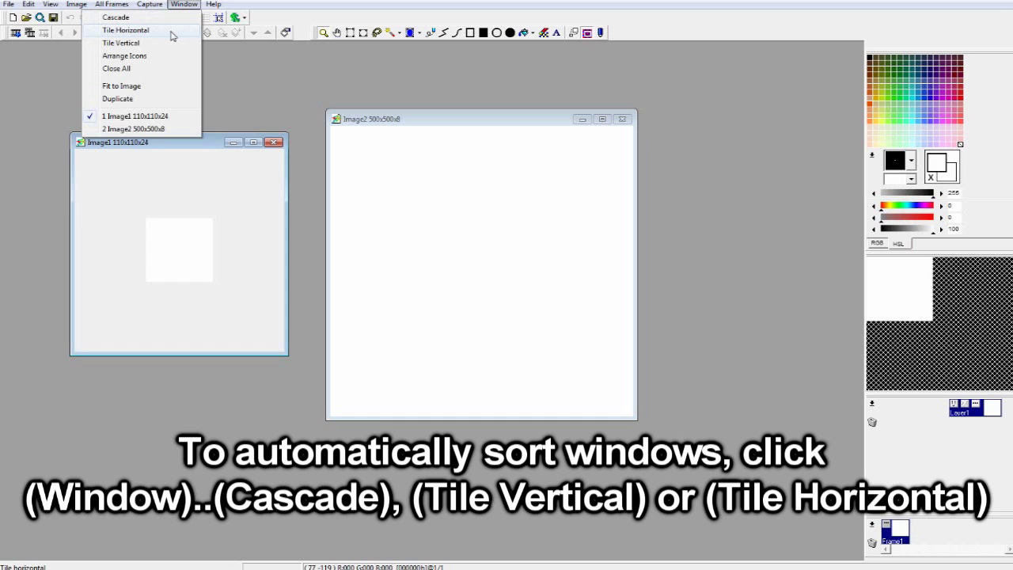
left_click(171, 33)
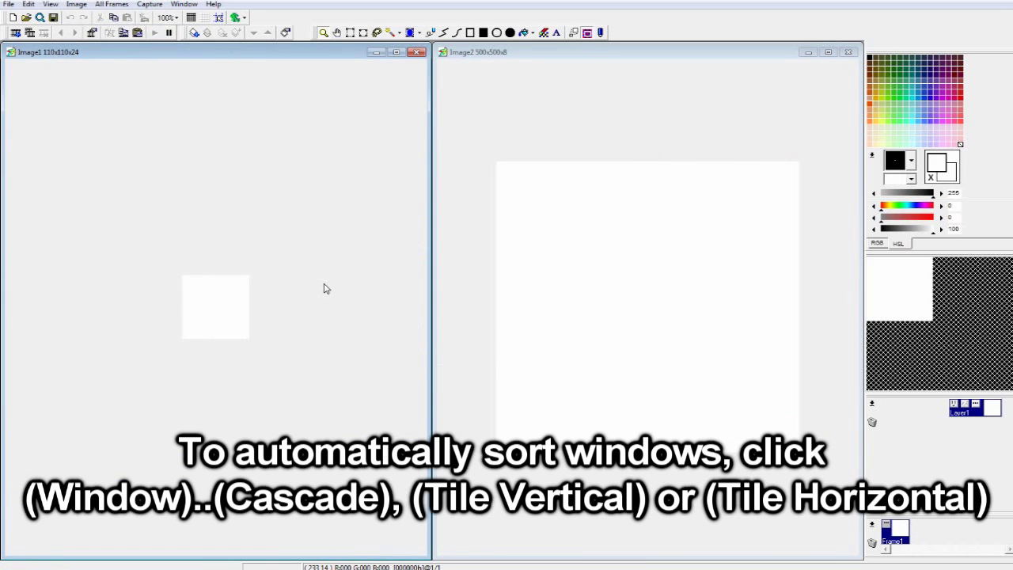
left_click(717, 56)
left_click(184, 4)
left_click(169, 31)
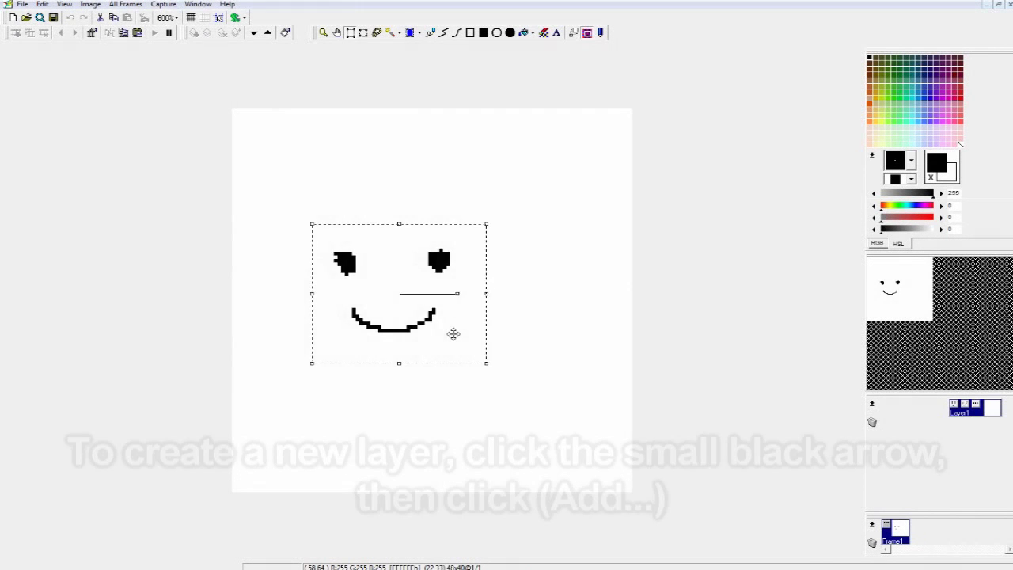
Shift the selected smiley face up and to the right on the canvas, and add a new layer with the default properties.
left_click_drag(453, 334, 483, 305)
left_click(547, 312)
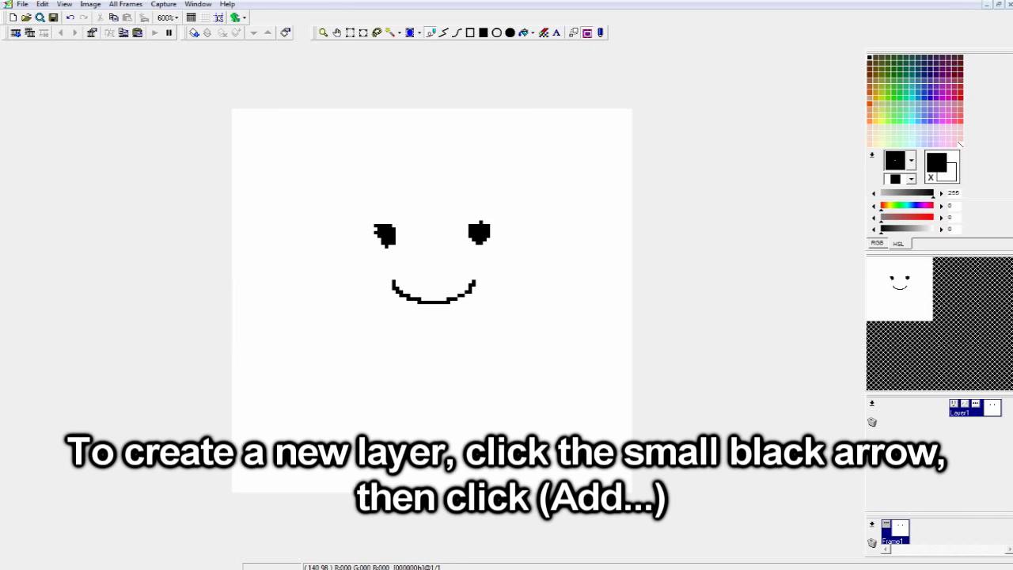
left_click(873, 405)
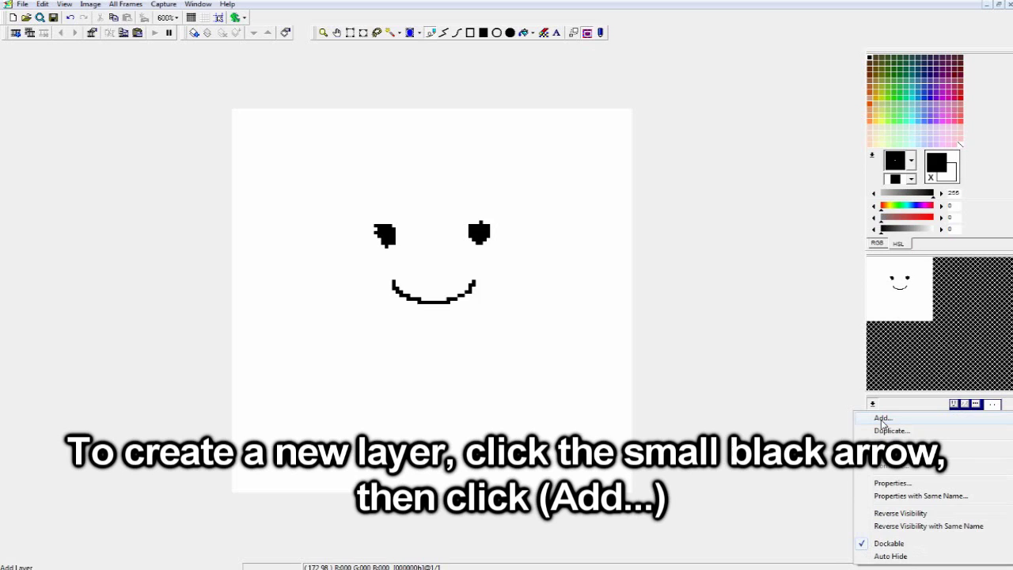
left_click(883, 420)
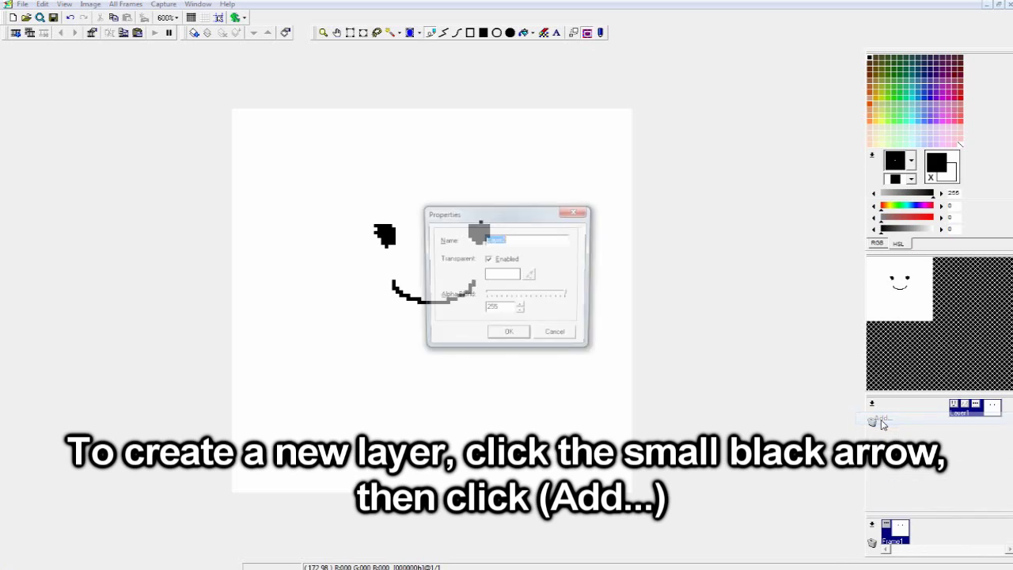
left_click(510, 336)
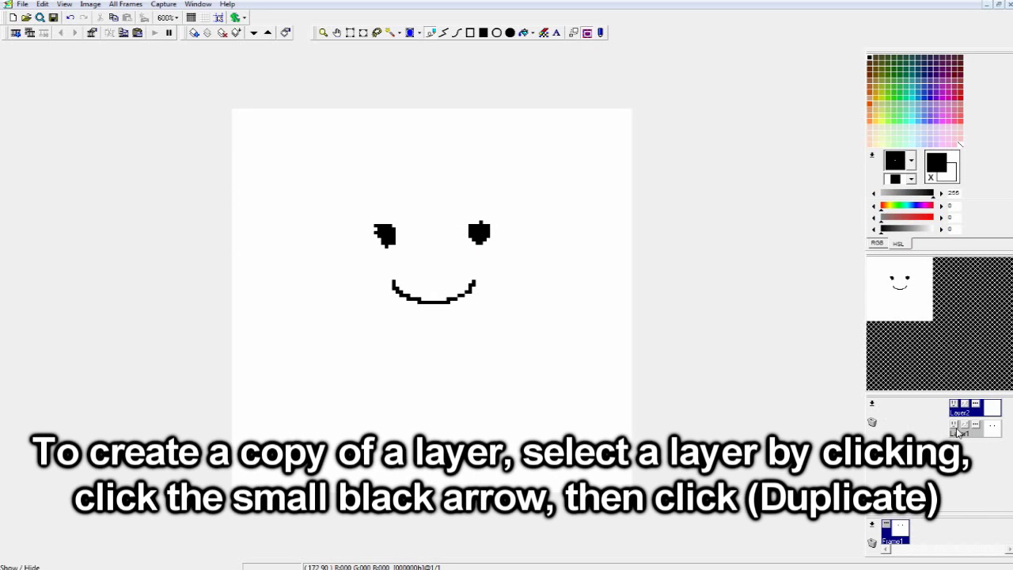
Duplicate Layer1 with the name Copy_Layer1 and transparency enabled.
left_click(991, 432)
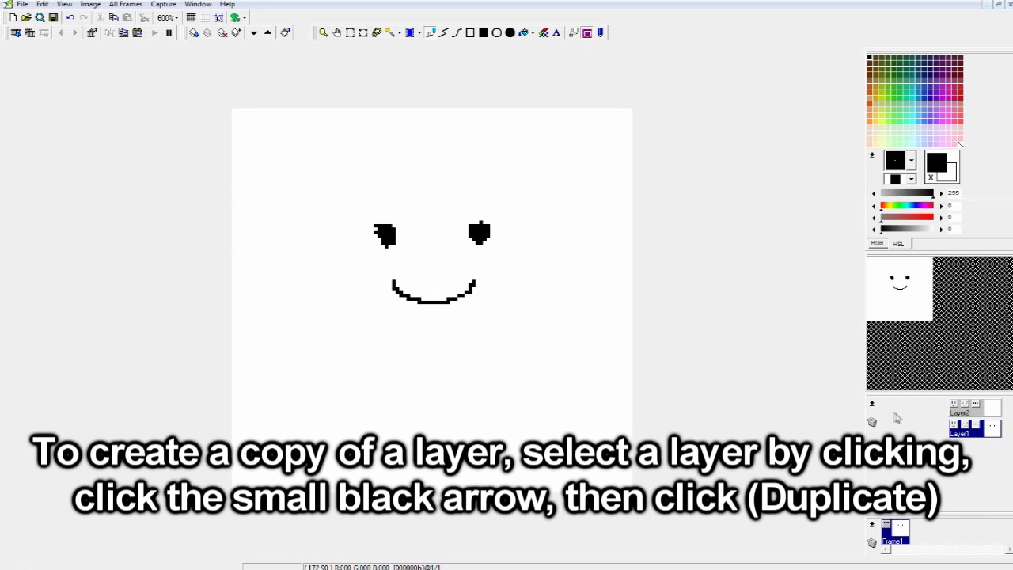
left_click(872, 404)
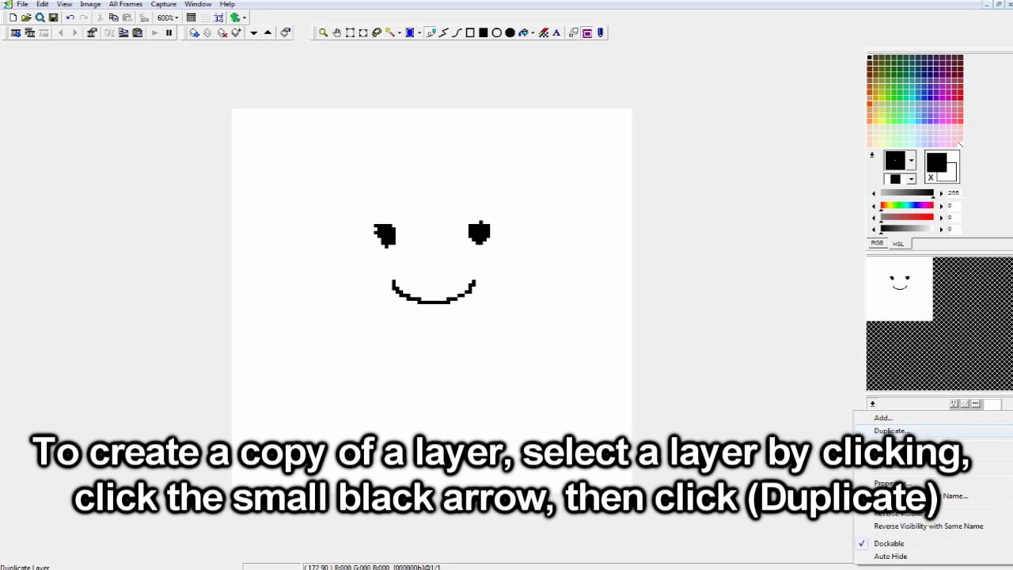
left_click(889, 430)
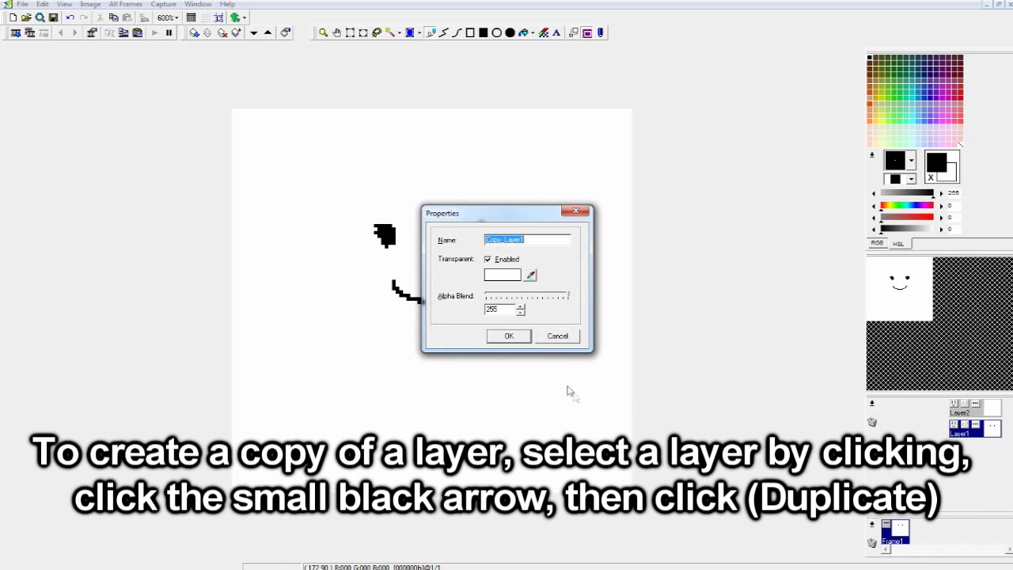
left_click(509, 337)
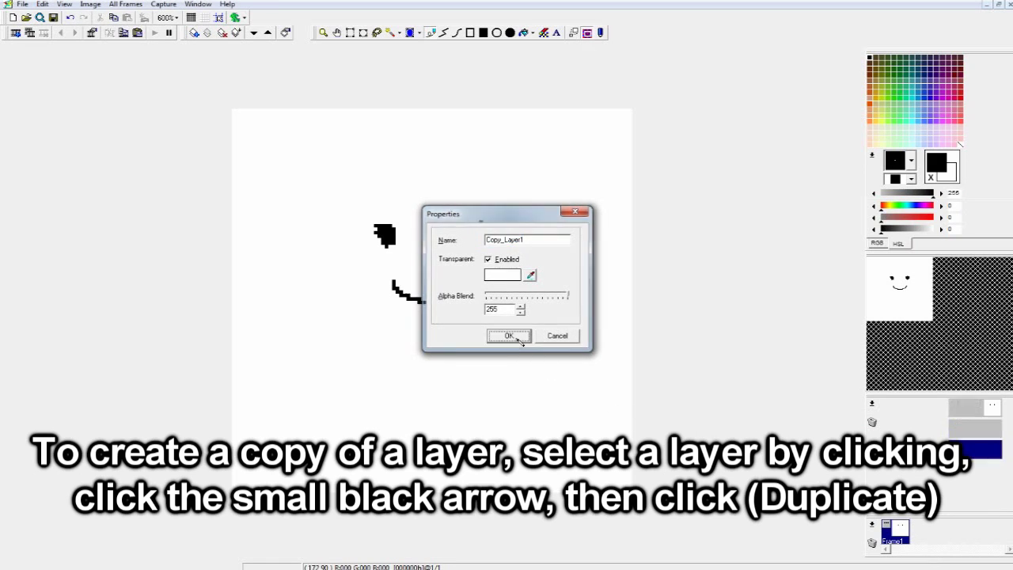
Select the smiley face on the copied layer and move it directly below the original face.
left_click_drag(338, 189, 528, 346)
left_click_drag(480, 291, 476, 415)
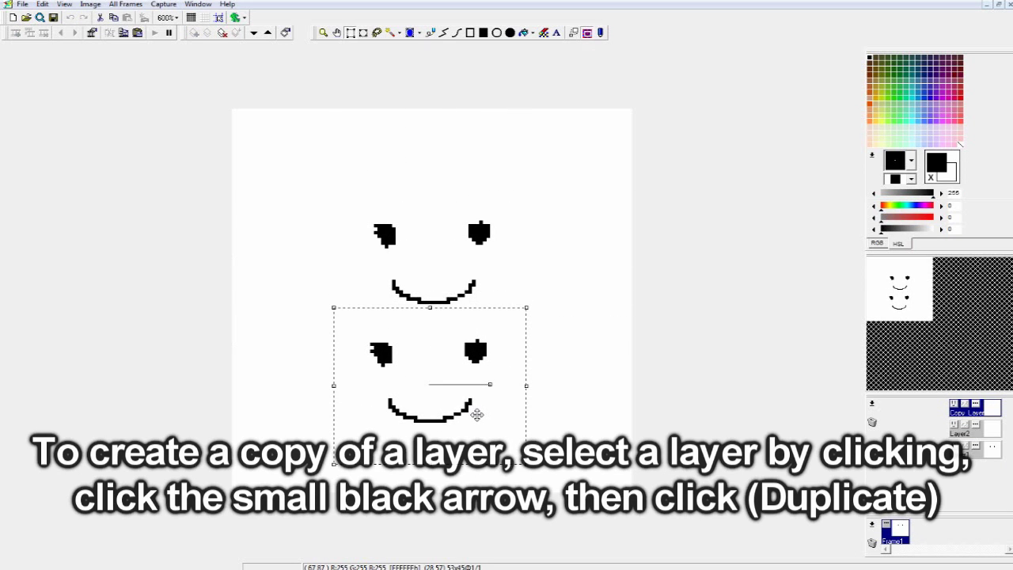
left_click(566, 285)
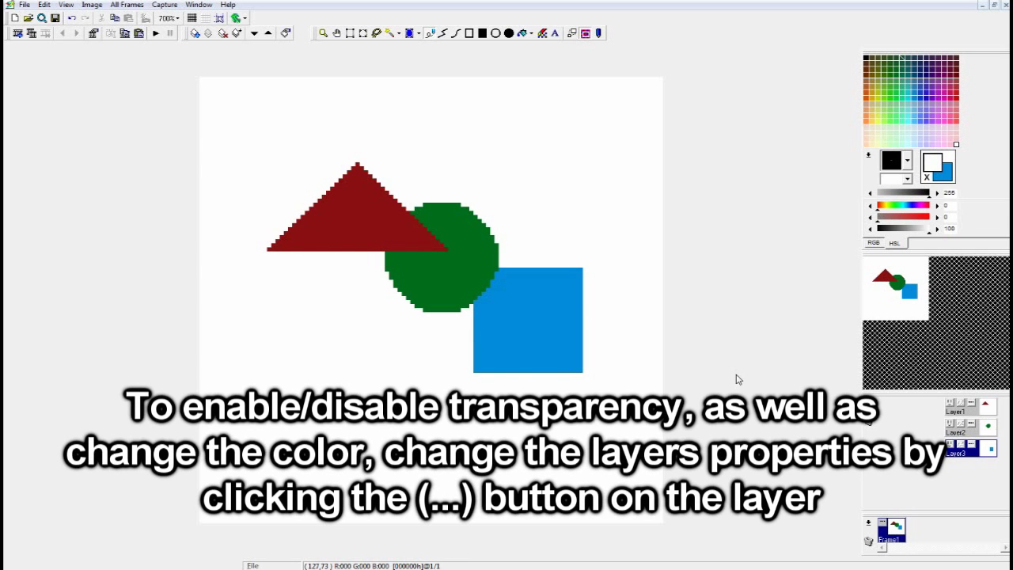
Examine the transparent colour options in Layer1's properties, including the eyedropper's image preview and the colour swatch.
left_click(974, 406)
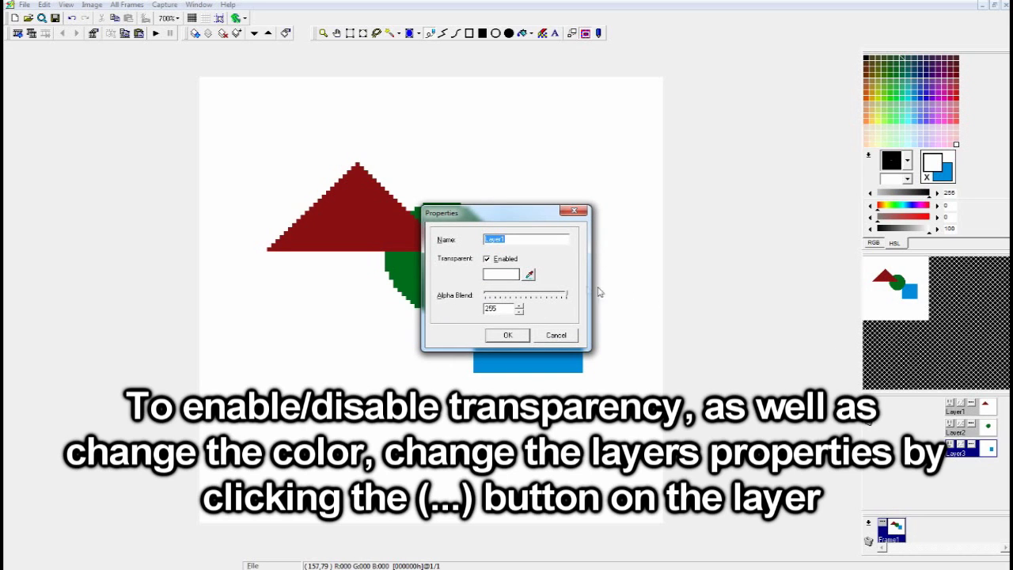
left_click(530, 275)
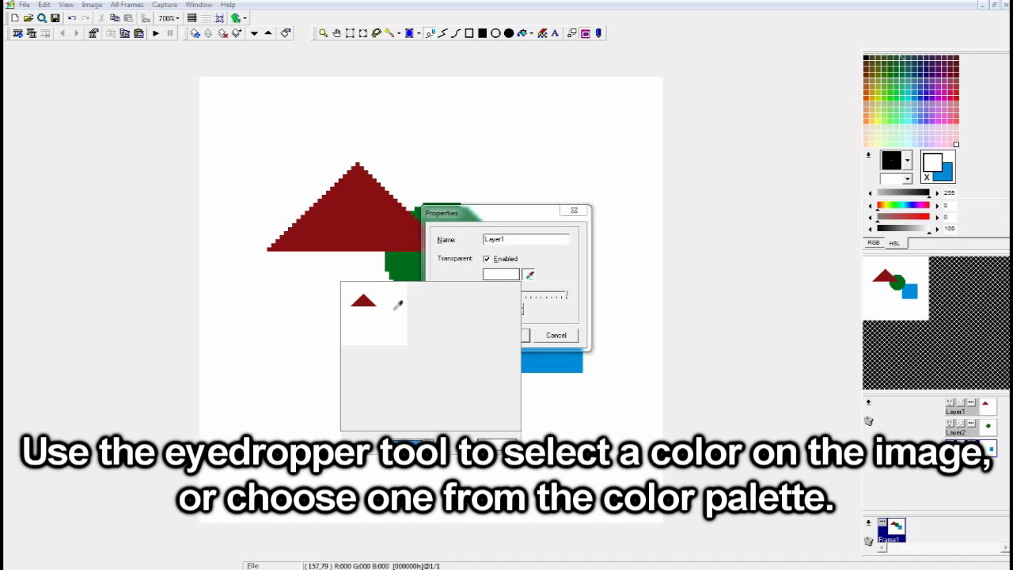
left_click(553, 277)
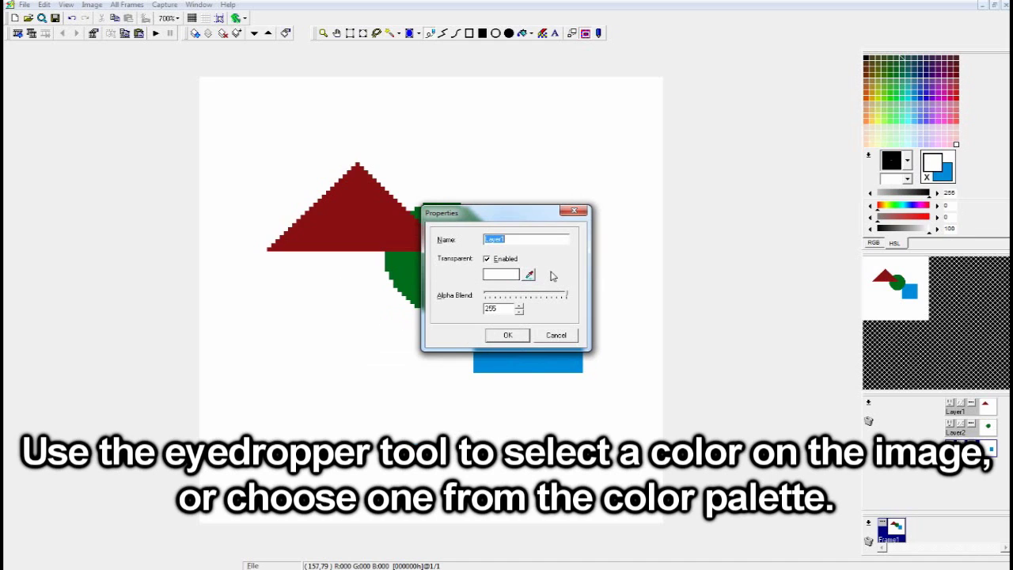
left_click(495, 281)
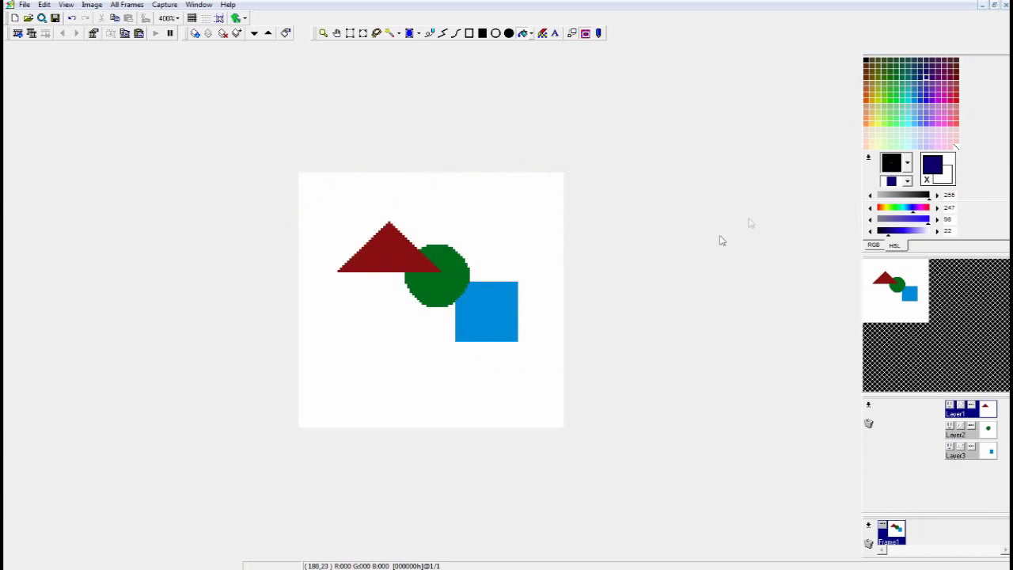
Fill Layer1's background with dark blue and set that blue as the layer's transparent colour, sampled from the image.
left_click(512, 264)
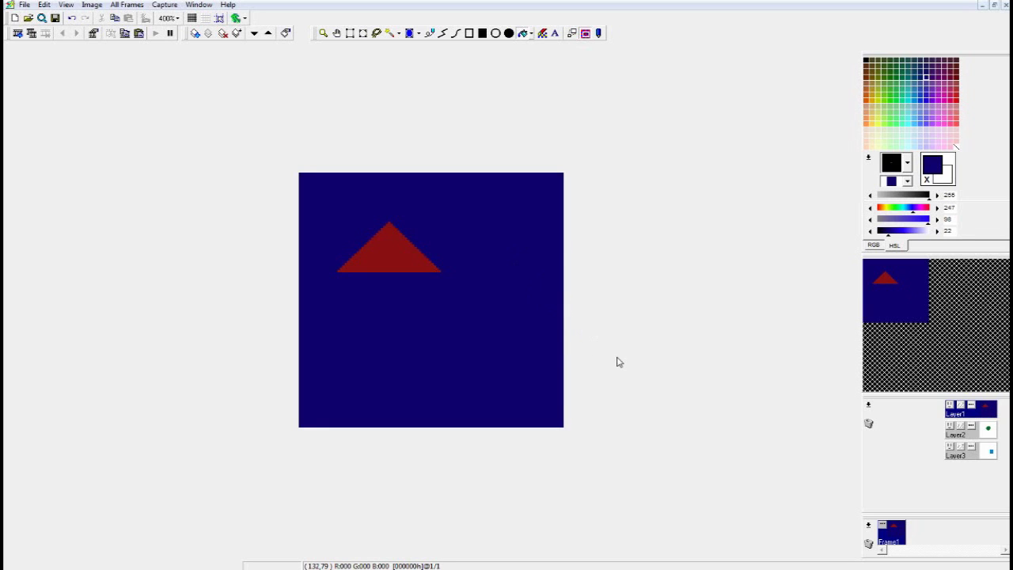
double_click(972, 410)
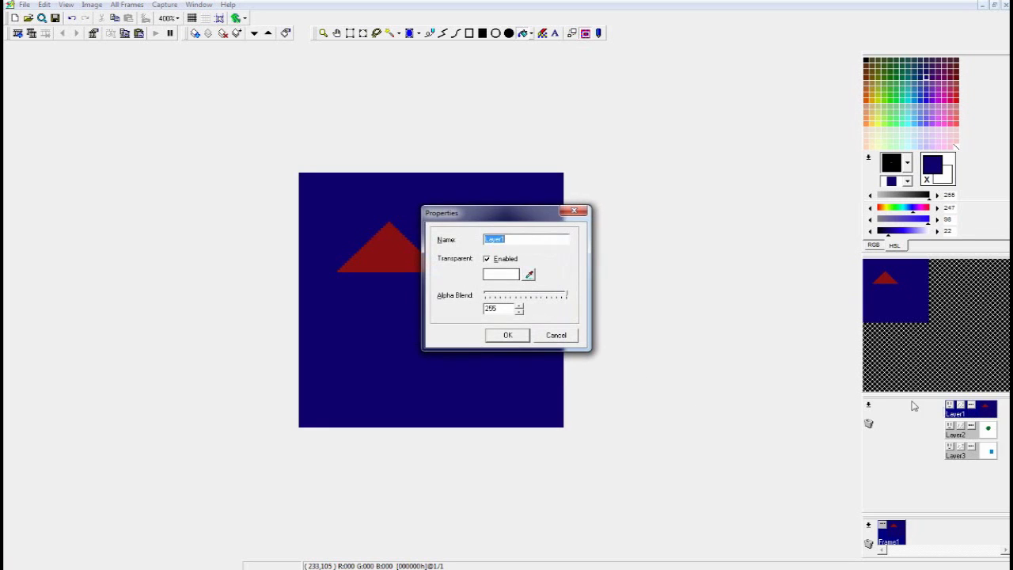
left_click(530, 274)
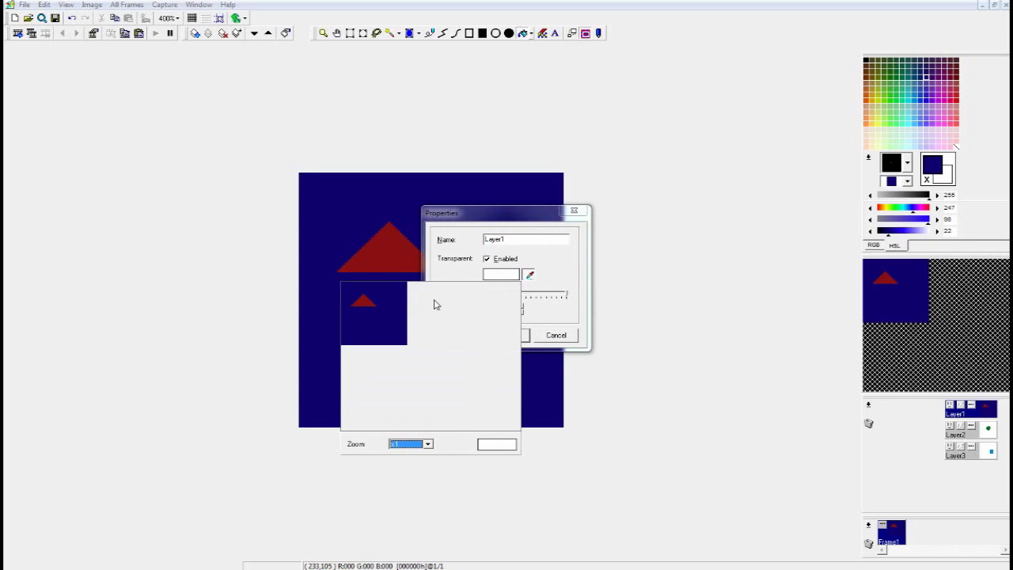
left_click(400, 300)
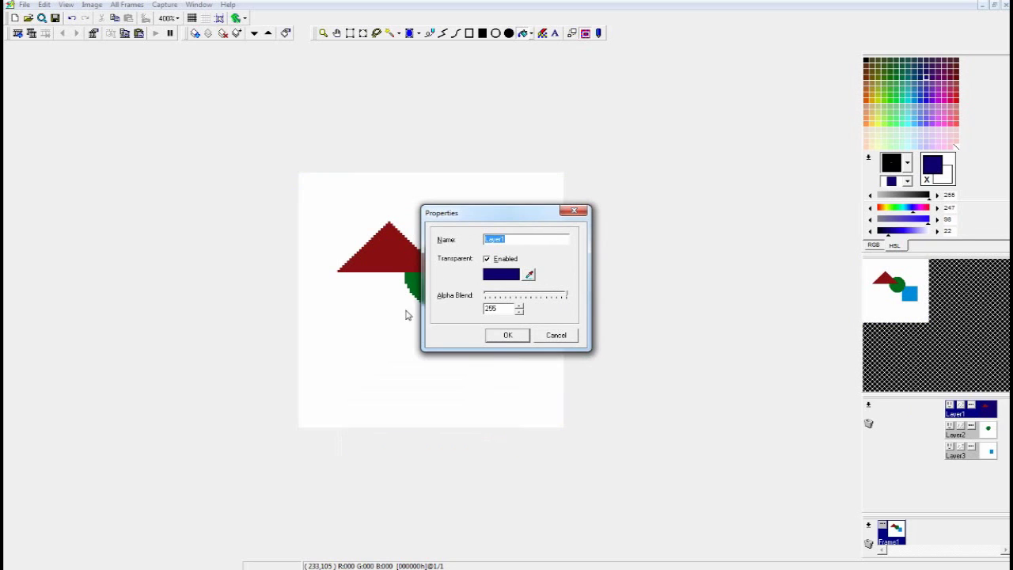
left_click(506, 335)
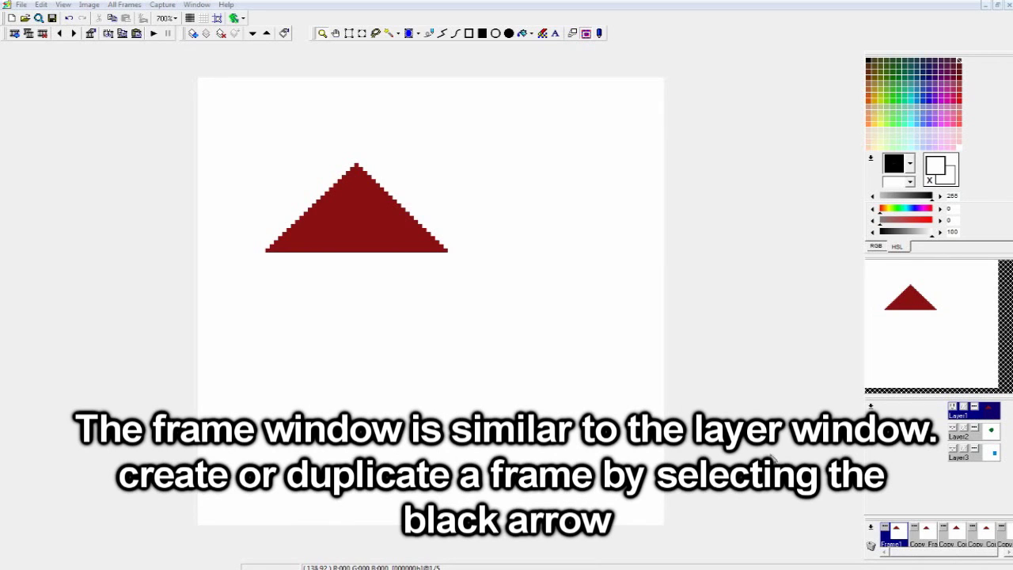
Add a new frame with the default properties and play the animation.
left_click(871, 529)
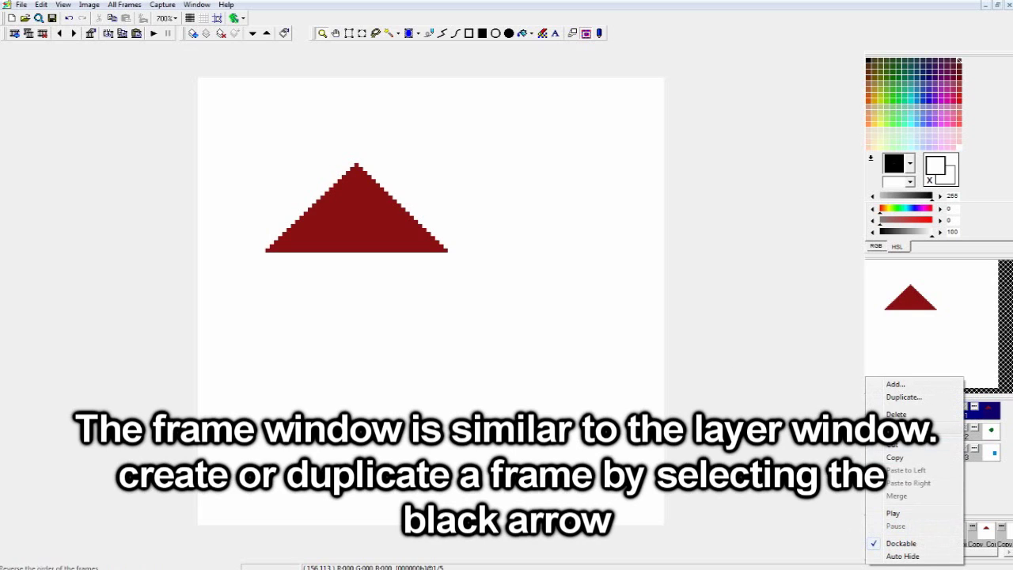
left_click(916, 387)
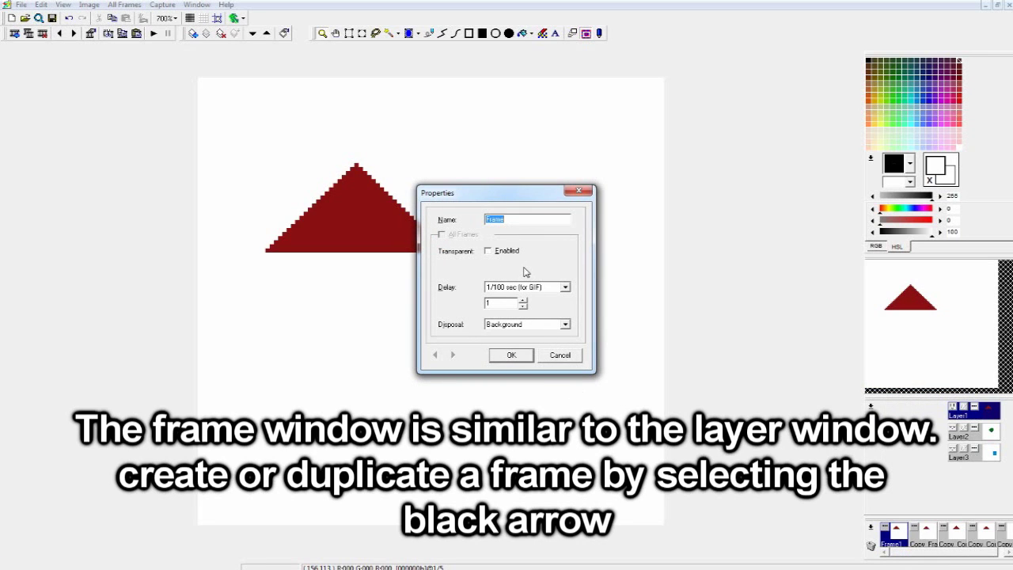
left_click(511, 356)
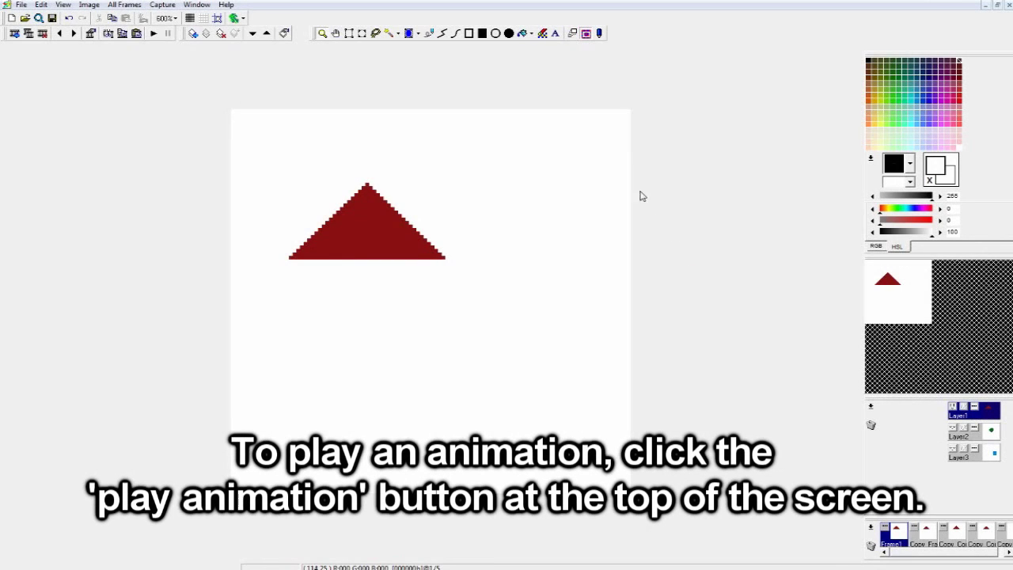
left_click(154, 34)
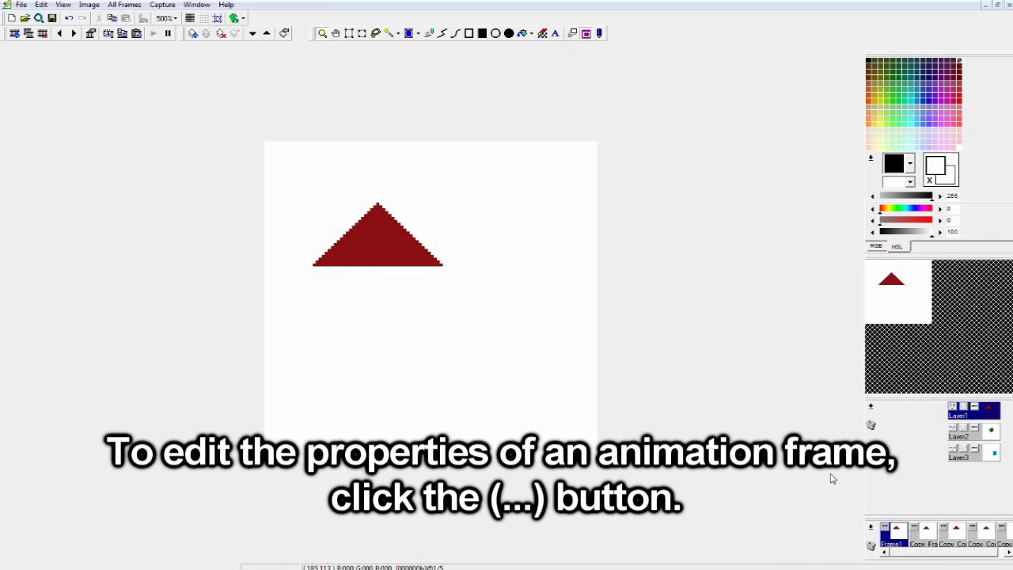
Set the delay of all animation frames to 15 in 1/100 sec (for GIF) units through Frame1's properties.
left_click(884, 527)
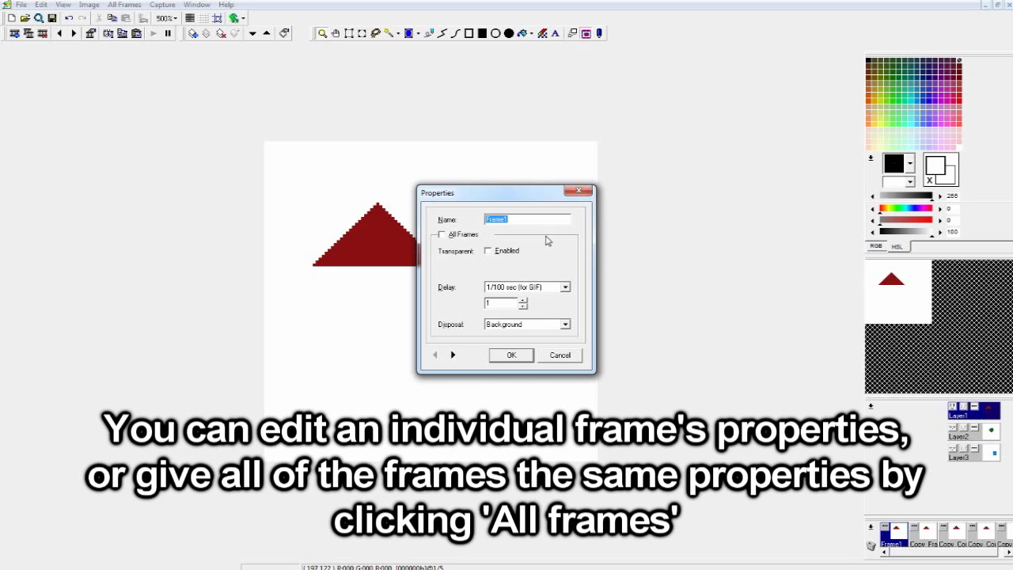
left_click(467, 236)
left_click(467, 236)
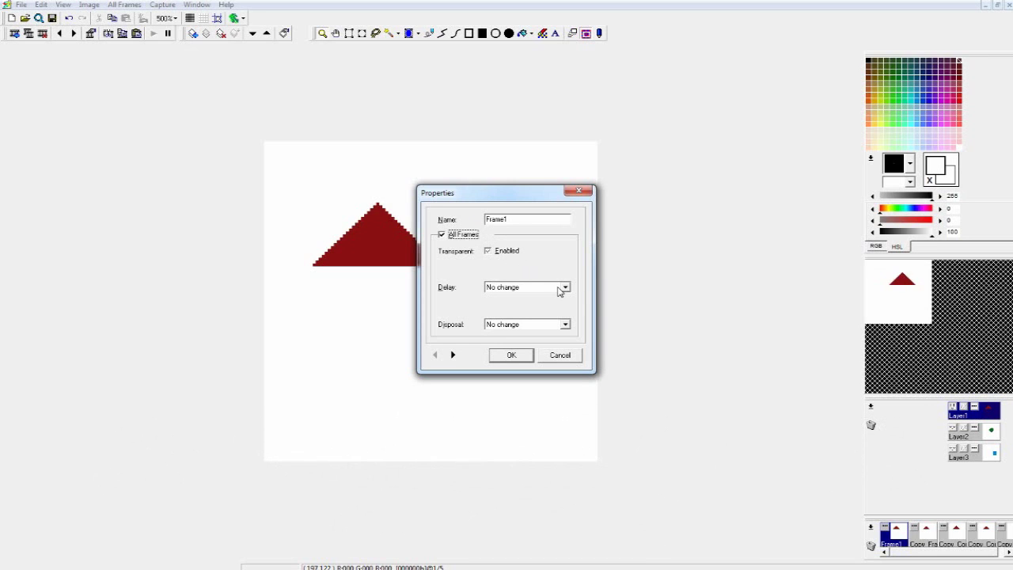
left_click(564, 288)
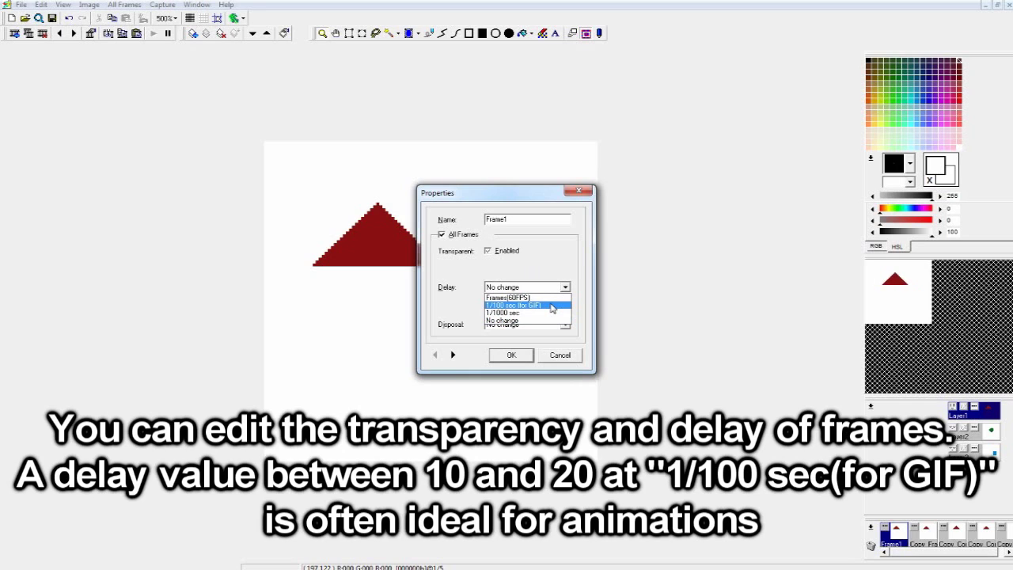
left_click(552, 305)
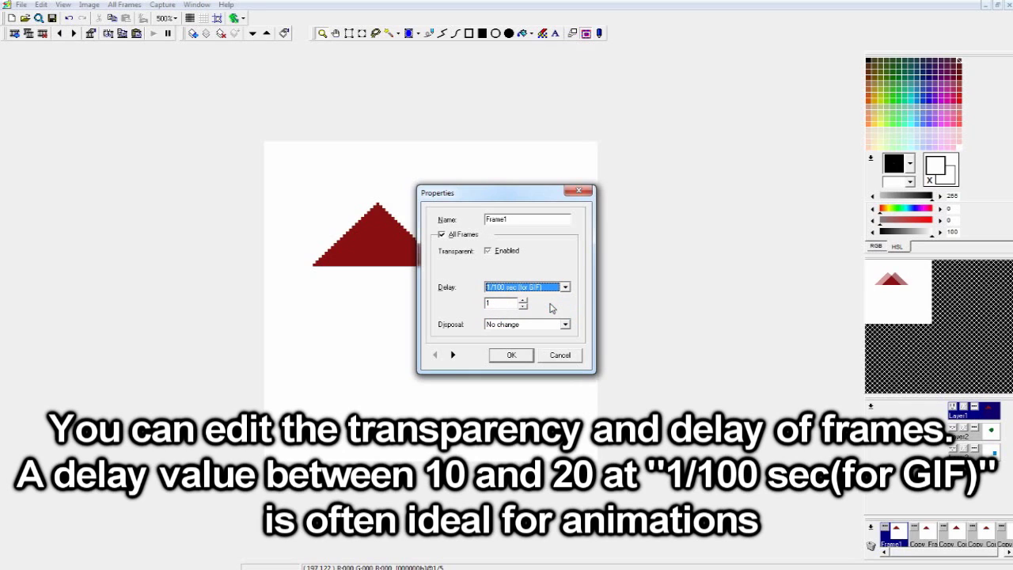
left_click(498, 304)
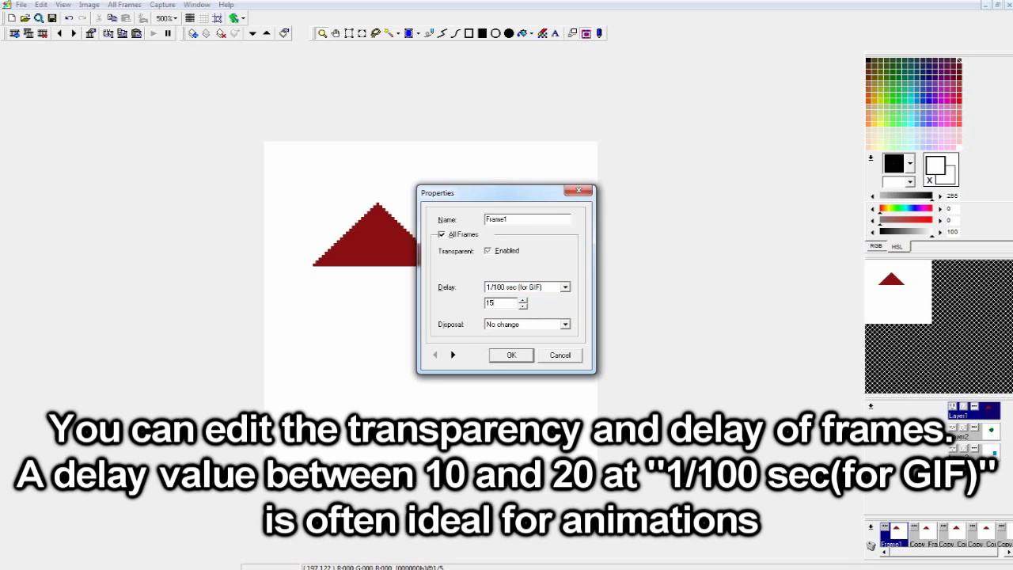
left_click(509, 355)
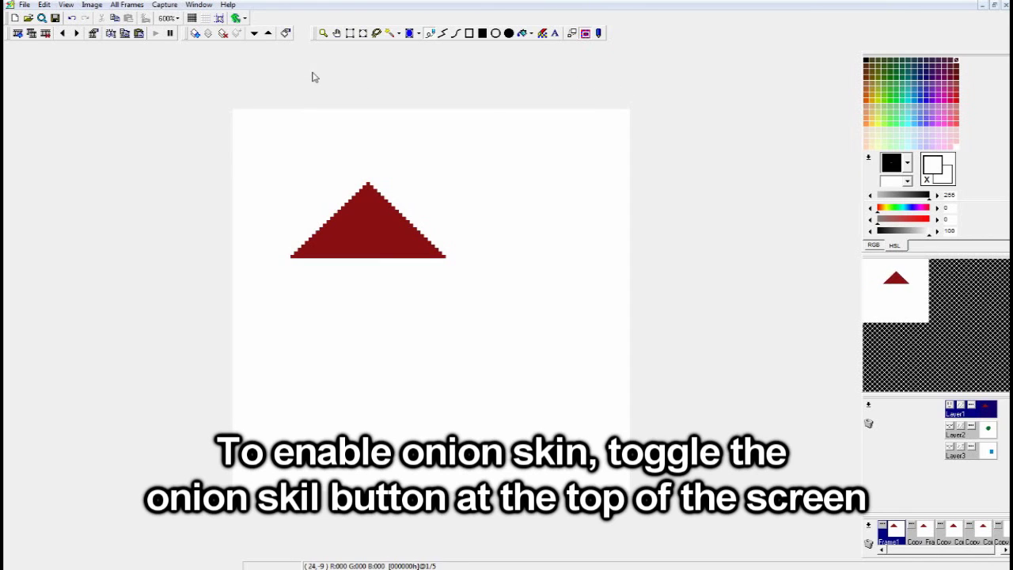
Turn on onion skinning and review its frame display options.
left_click(235, 19)
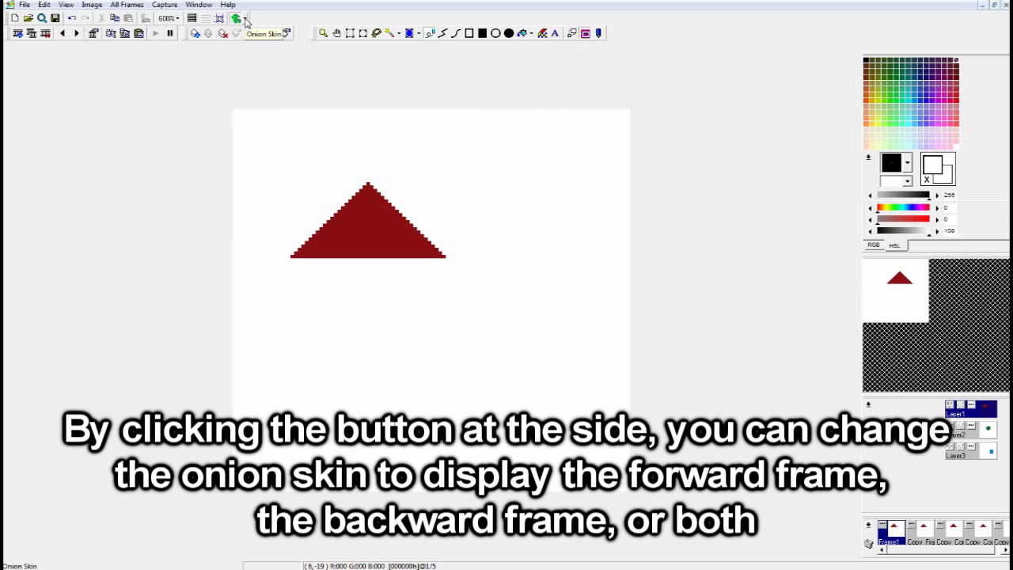
left_click(245, 20)
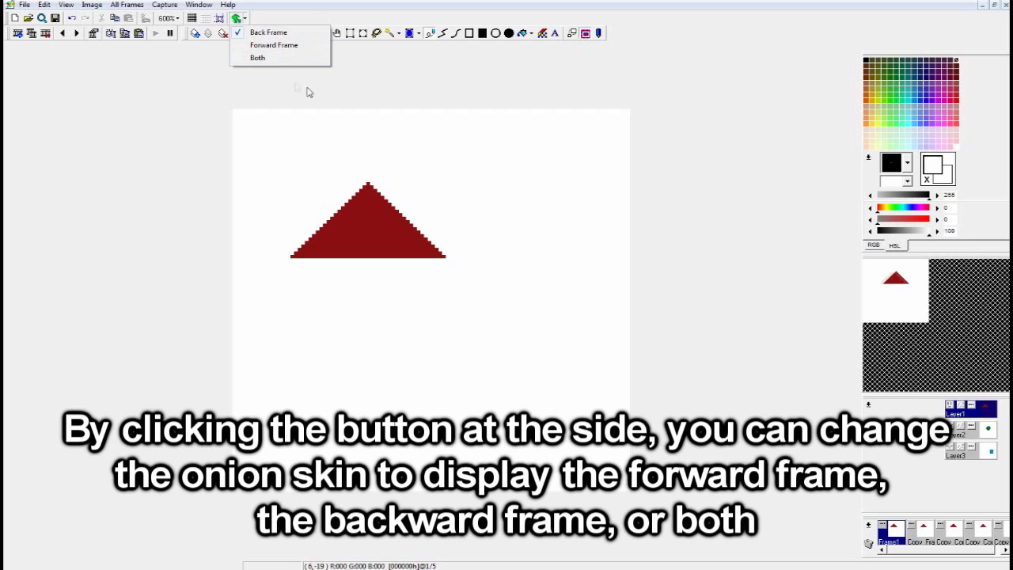
left_click(524, 84)
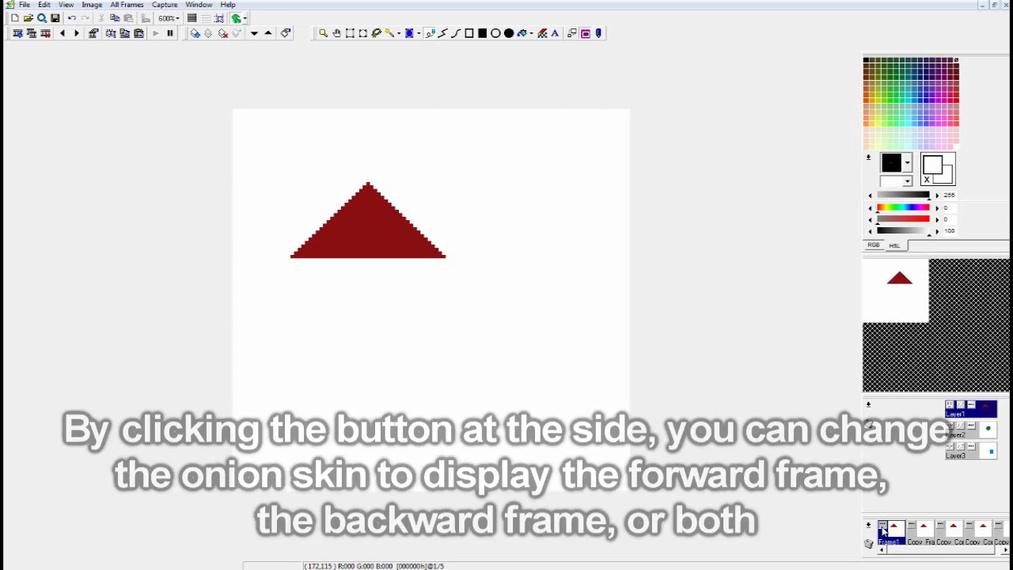
Enable transparency for all frames with white as the transparent colour.
double_click(882, 532)
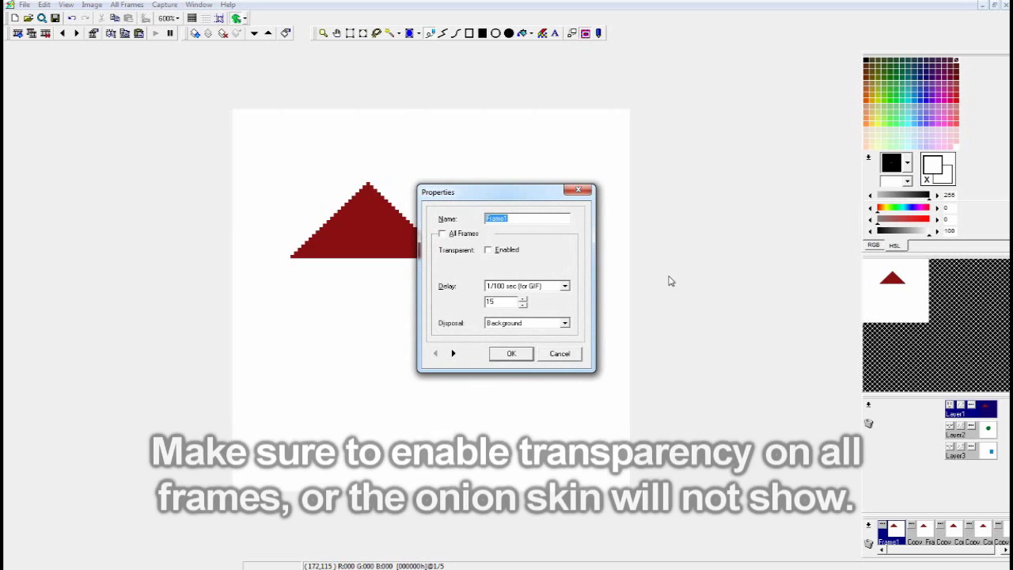
left_click(477, 236)
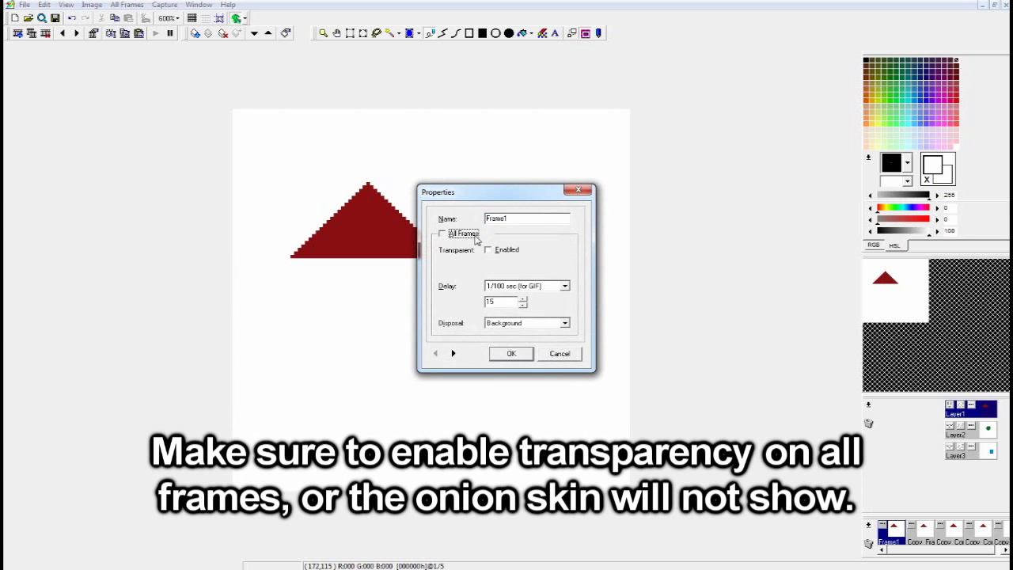
left_click(497, 250)
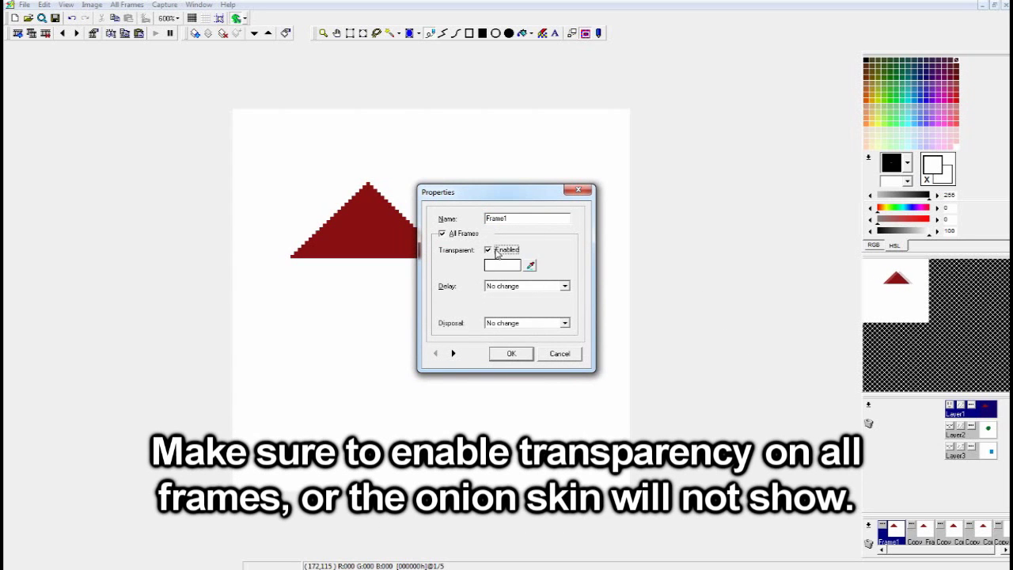
left_click(513, 355)
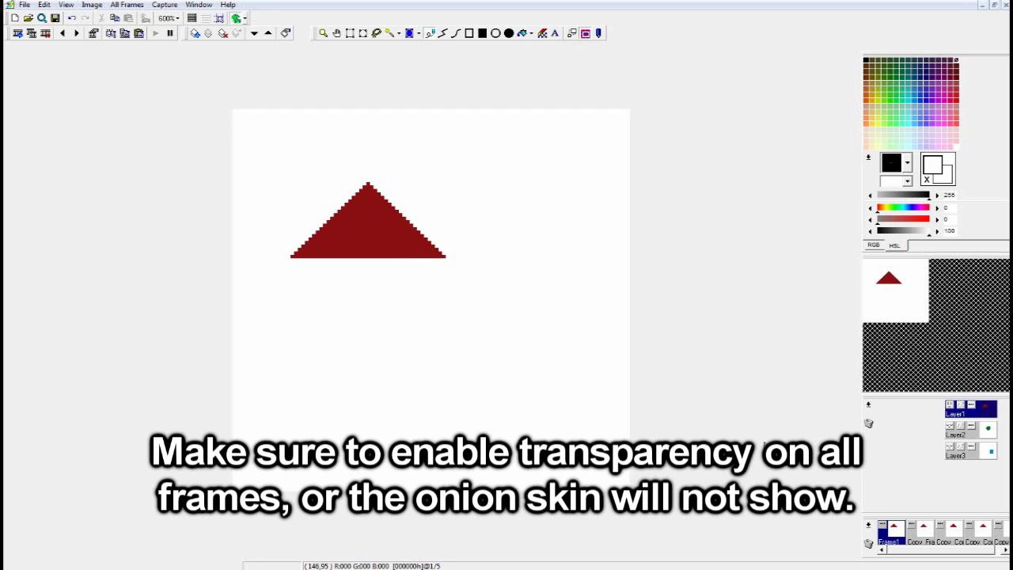
Compare the back-frame onion skin on the second and third animation frames.
left_click(921, 531)
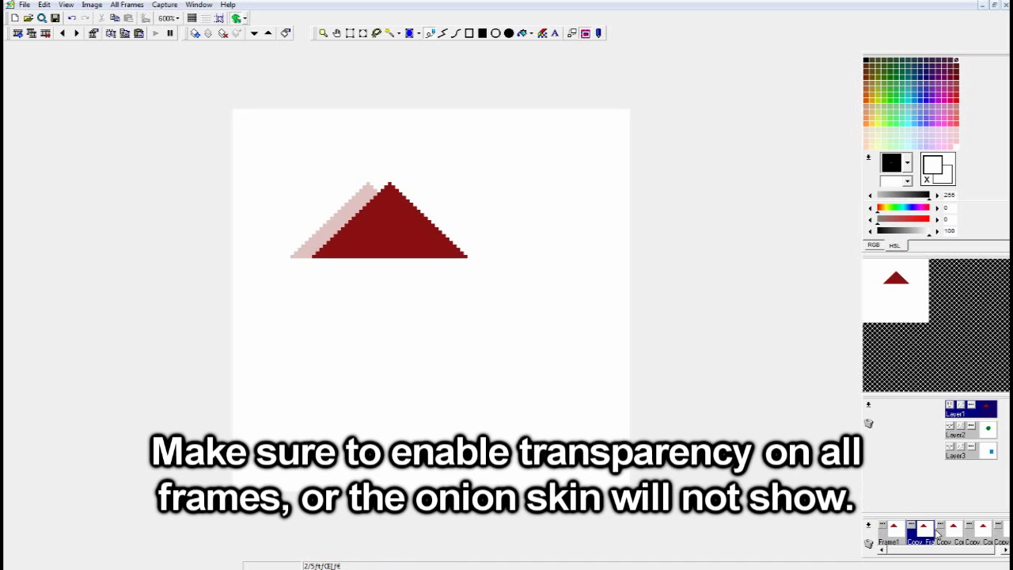
left_click(953, 529)
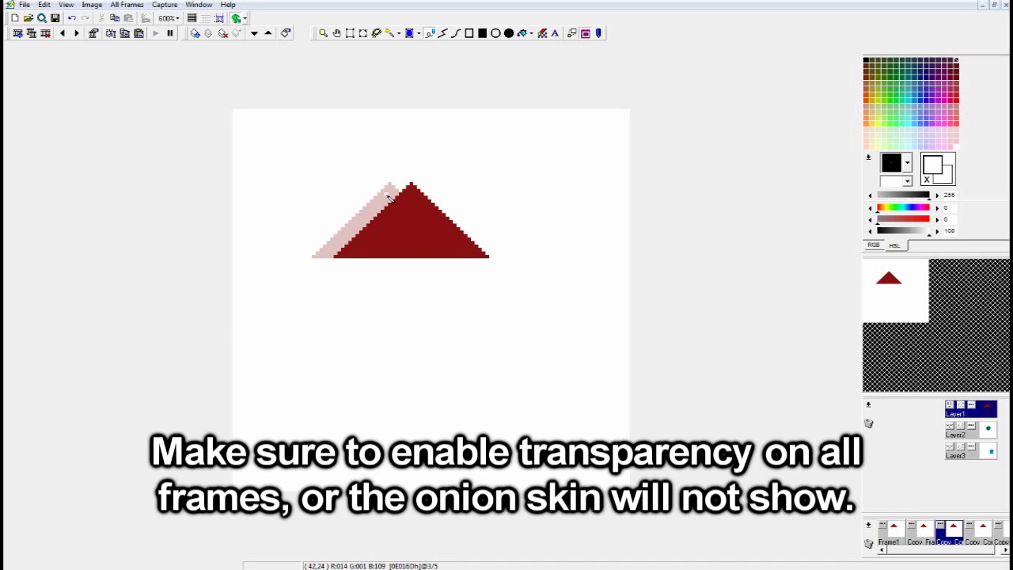
left_click(922, 530)
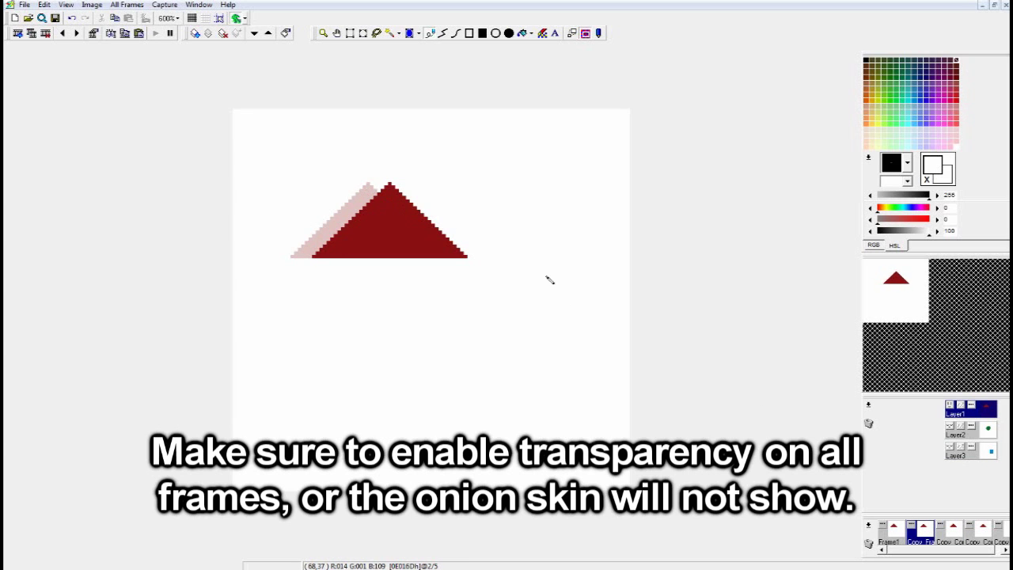
left_click(953, 531)
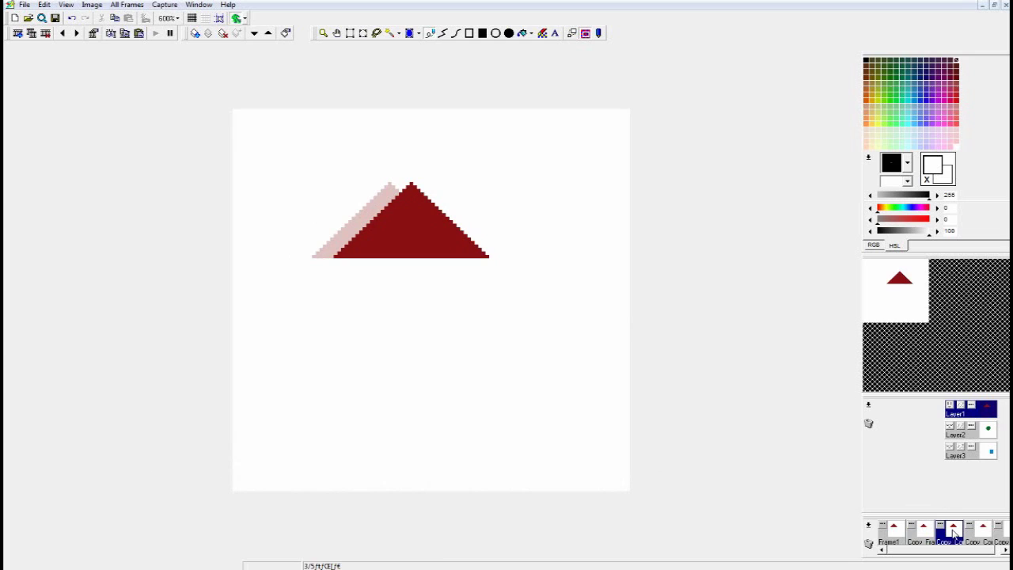
Switch the onion skin on the third frame to Forward Frame, and view the fourth frame as well.
left_click(245, 18)
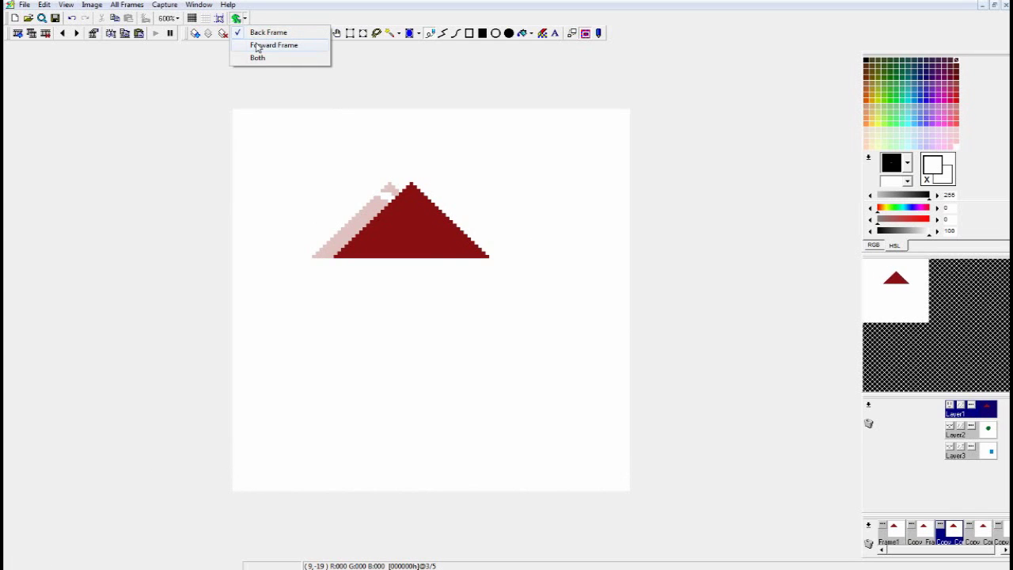
left_click(257, 46)
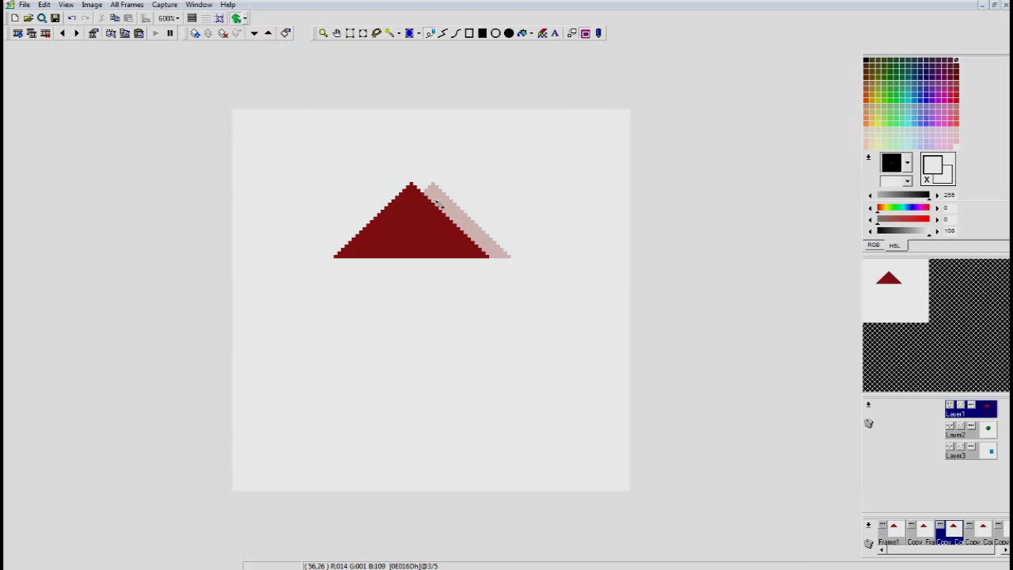
left_click(981, 530)
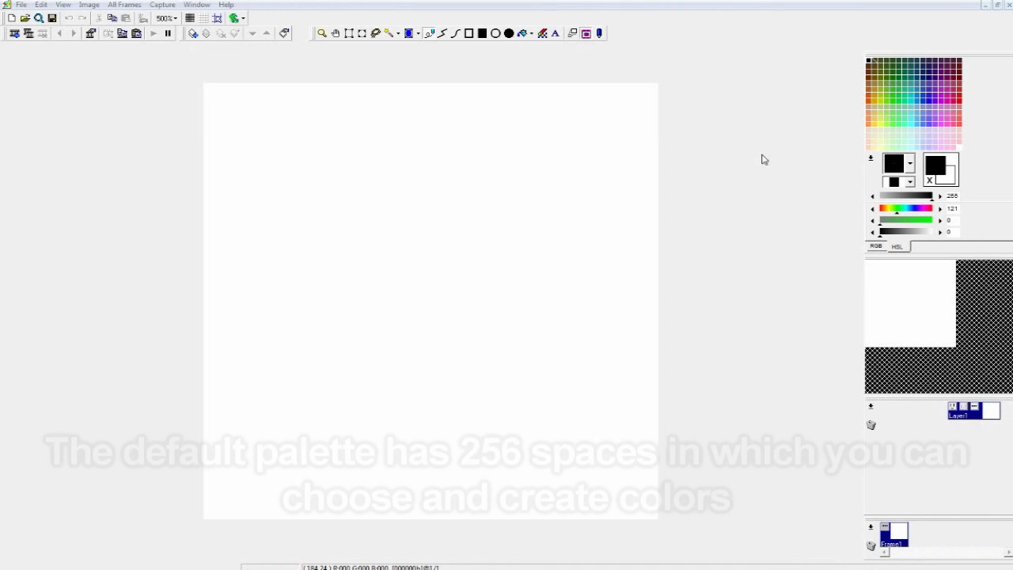
Draw a freehand teal-green curve in the upper right part of the blank canvas, undoing the stray mark beside it.
left_click(903, 84)
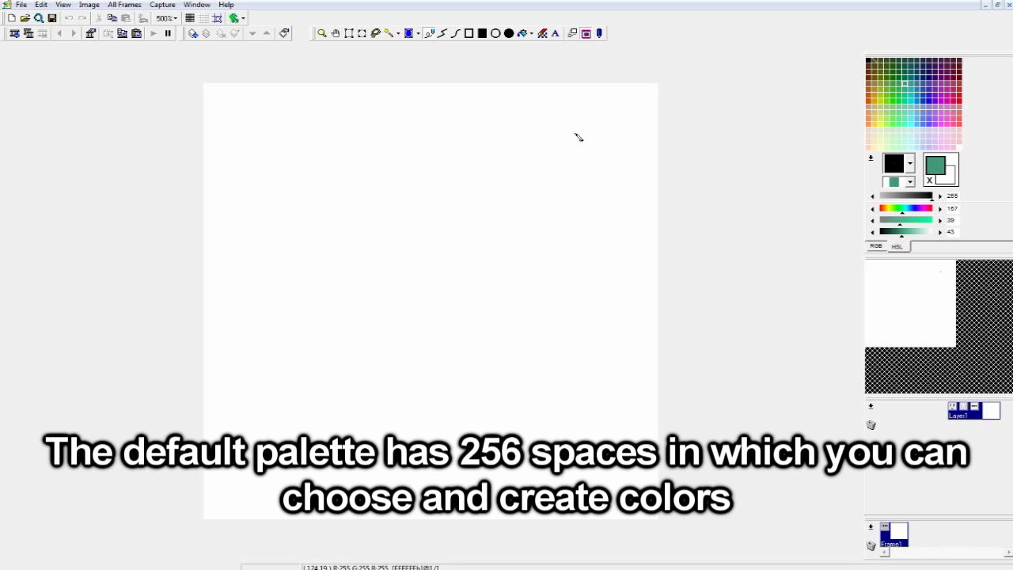
mouse_move(526, 151)
left_mouse_down()
mouse_move(542, 193)
mouse_move(527, 216)
mouse_move(501, 221)
mouse_move(484, 222)
mouse_move(462, 171)
left_mouse_up()
left_click(556, 235)
key("ctrl+z")
Draw a wavy light green freehand stroke, and another after adjusting that palette colour's saturation and lightness.
left_click(899, 120)
mouse_move(401, 198)
left_mouse_down()
mouse_move(436, 238)
mouse_move(431, 266)
mouse_move(466, 313)
mouse_move(443, 334)
left_mouse_up()
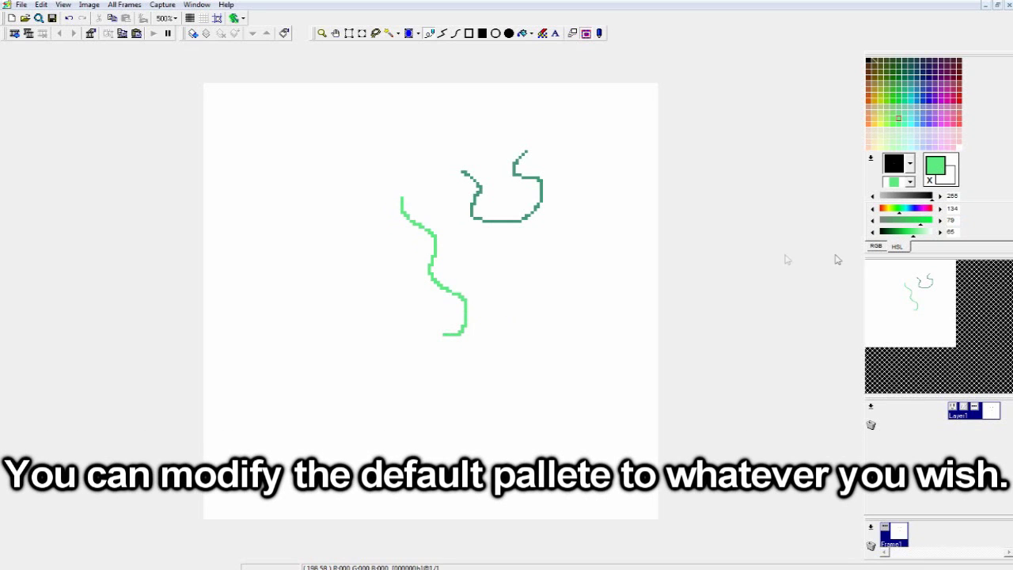
left_click_drag(910, 225, 888, 237)
mouse_move(379, 218)
left_mouse_down()
mouse_move(367, 244)
mouse_move(386, 261)
mouse_move(384, 299)
mouse_move(403, 319)
mouse_move(404, 343)
mouse_move(382, 363)
left_mouse_up()
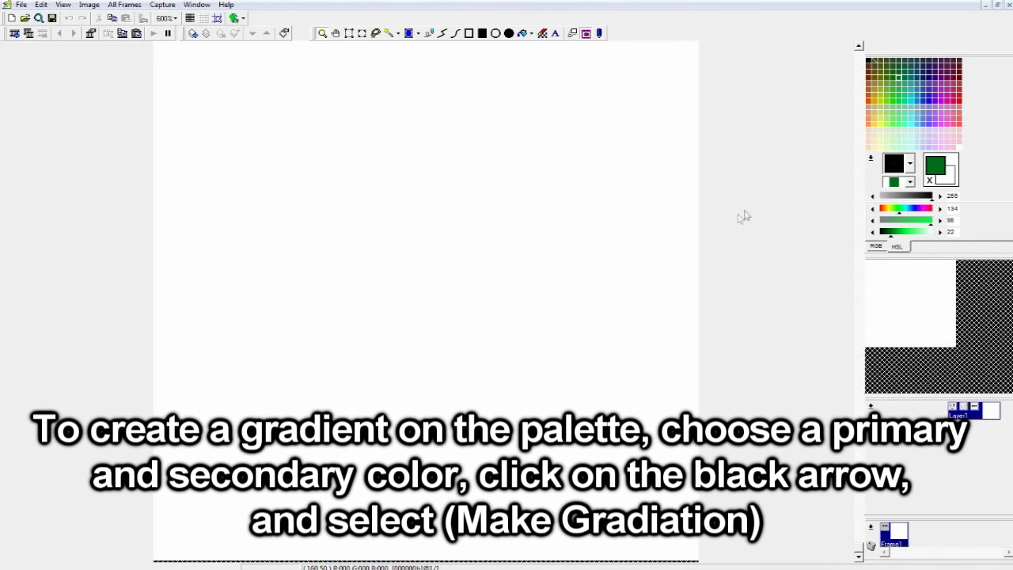
Make a palette gradation from dark green as the first colour to cyan as the second colour.
left_click(912, 106)
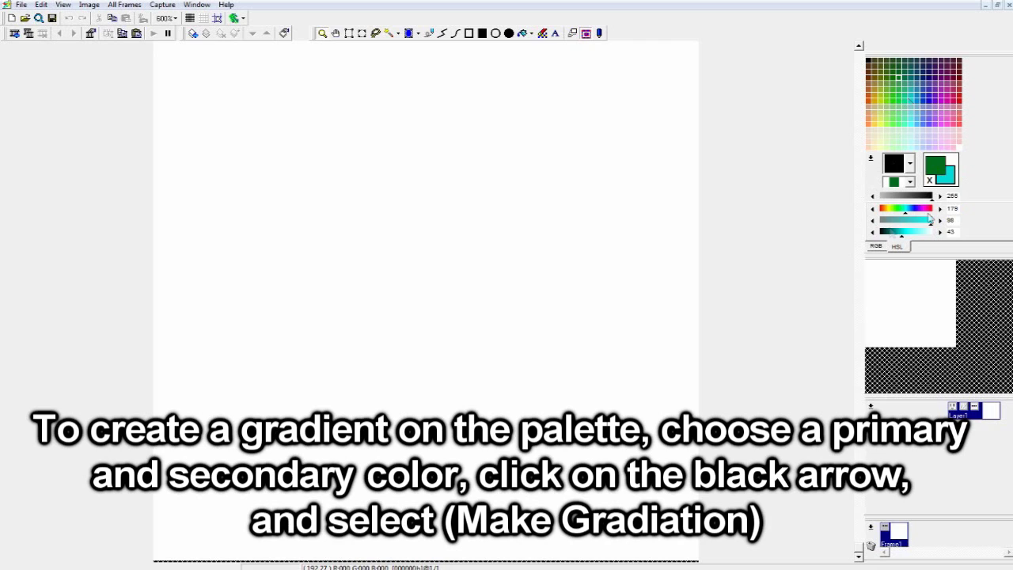
left_click(871, 159)
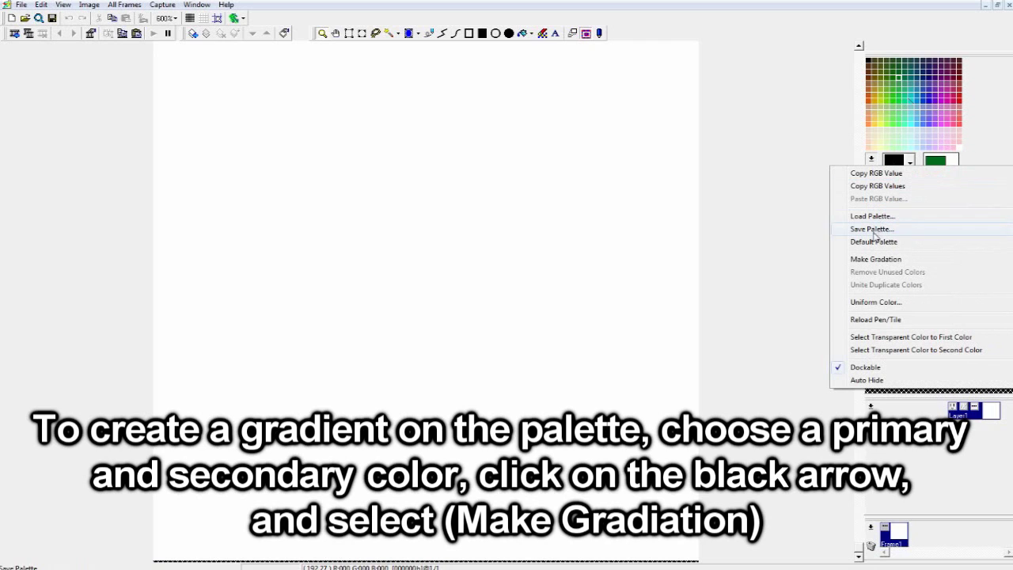
left_click(874, 260)
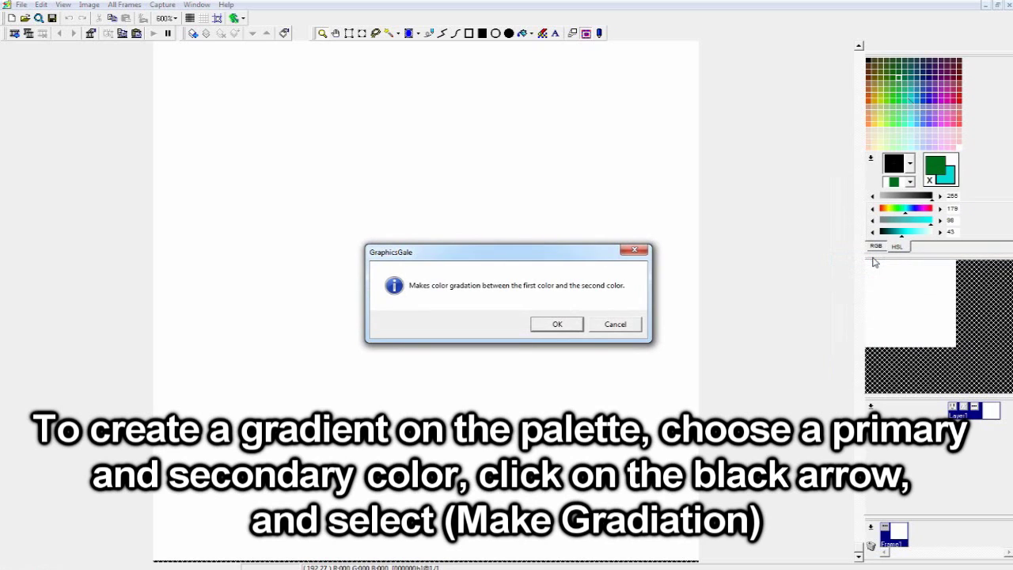
left_click(572, 325)
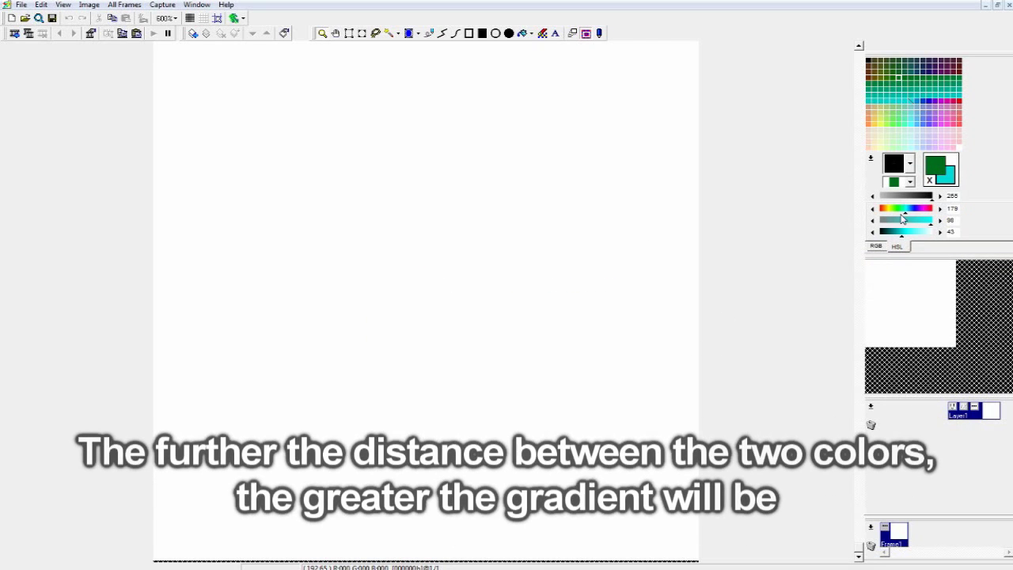
Draw several freehand pen strokes on the canvas, picking different colours from the gradated palette for them.
left_click(905, 78)
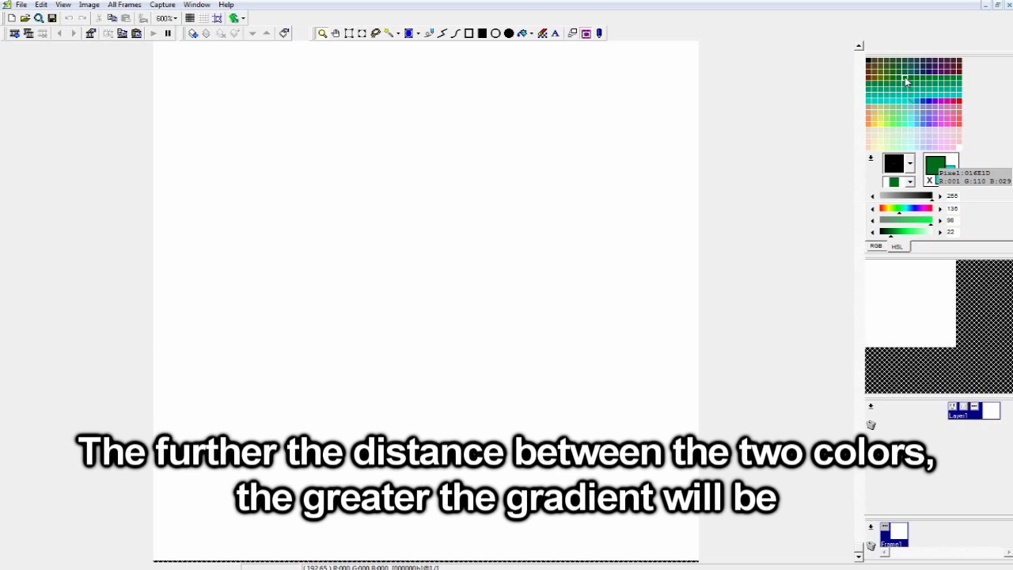
left_click(430, 35)
mouse_move(362, 147)
left_mouse_down()
mouse_move(375, 124)
mouse_move(386, 184)
left_mouse_up()
left_click(911, 77)
mouse_move(354, 195)
left_mouse_down()
mouse_move(396, 186)
mouse_move(403, 212)
mouse_move(388, 214)
mouse_move(425, 214)
mouse_move(422, 278)
left_mouse_up()
left_click(929, 78)
left_click(885, 98)
mouse_move(512, 231)
left_mouse_down()
mouse_move(443, 285)
mouse_move(479, 303)
left_mouse_up()
right_click(926, 97)
mouse_move(552, 266)
left_mouse_down()
mouse_move(547, 291)
mouse_move(545, 351)
left_mouse_up()
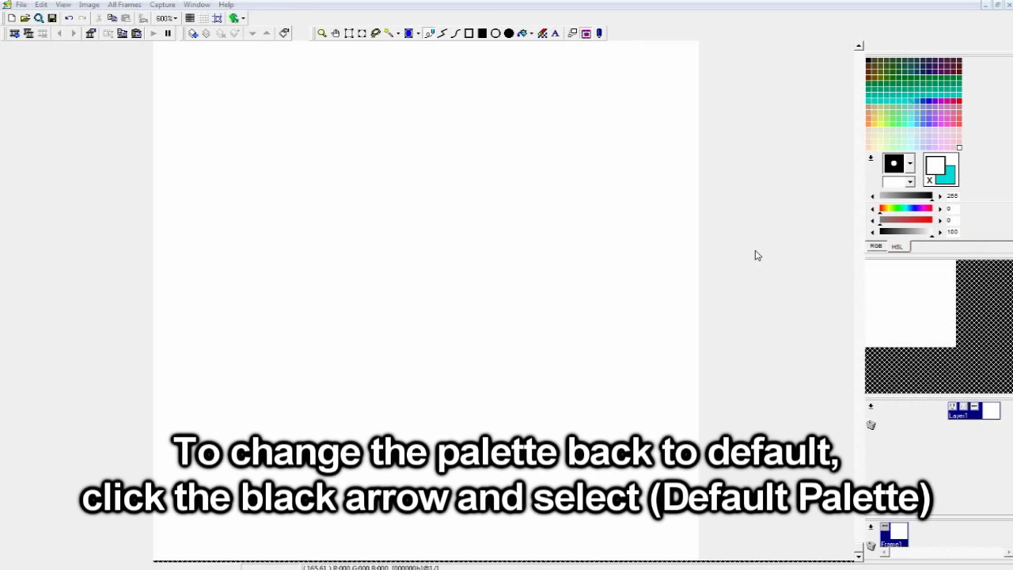
Restore the colour palette to the default palette.
left_click(871, 161)
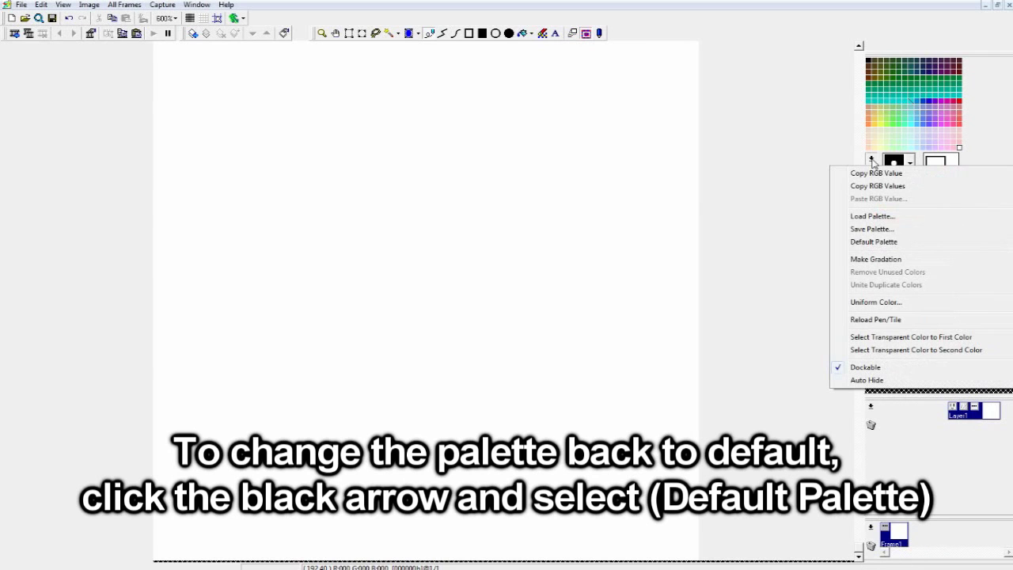
left_click(867, 243)
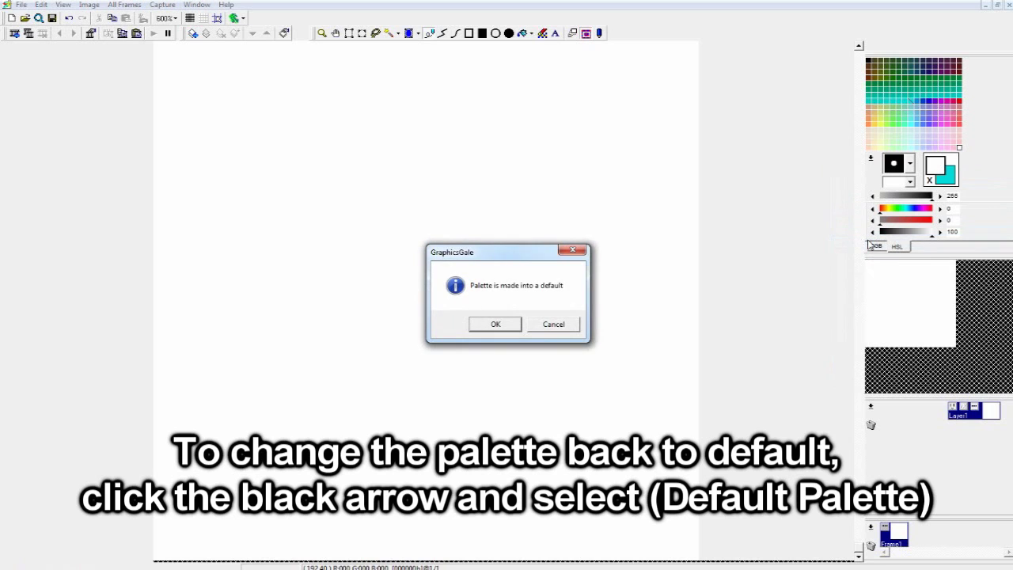
left_click(491, 326)
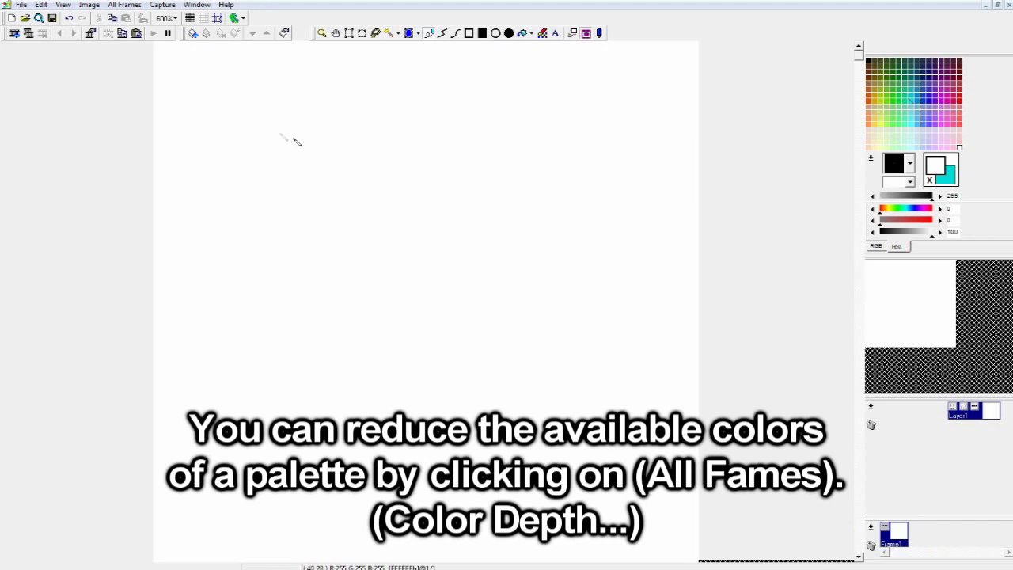
Convert the colour depth of all frames to a format of 15bpp or above.
left_click(123, 5)
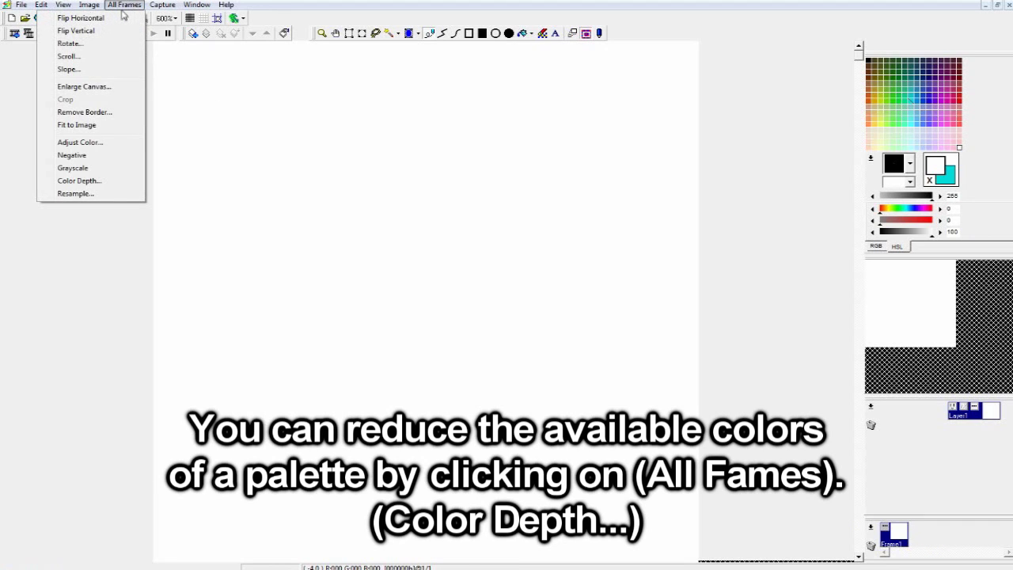
left_click(100, 181)
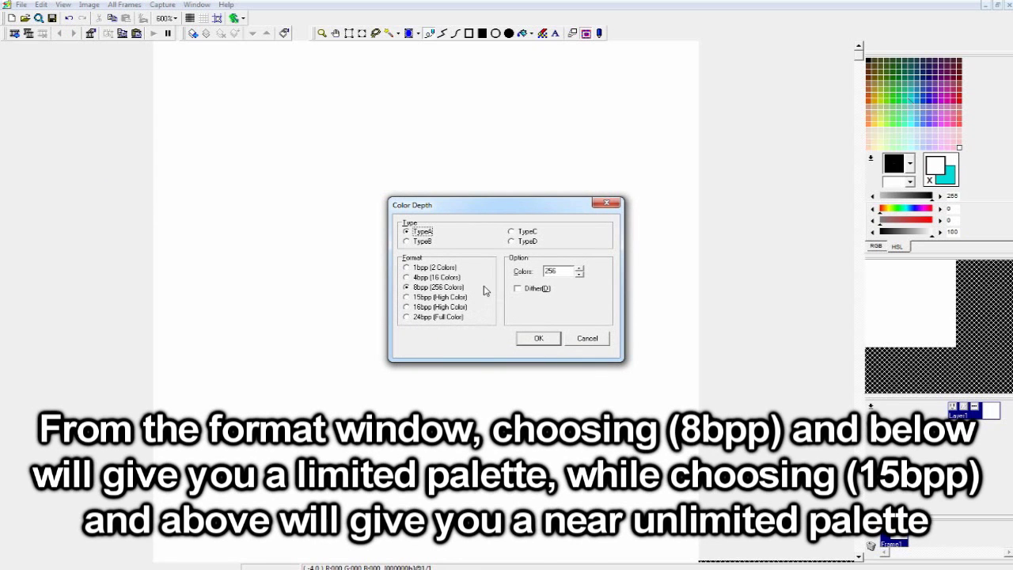
left_click(443, 292)
left_click(538, 338)
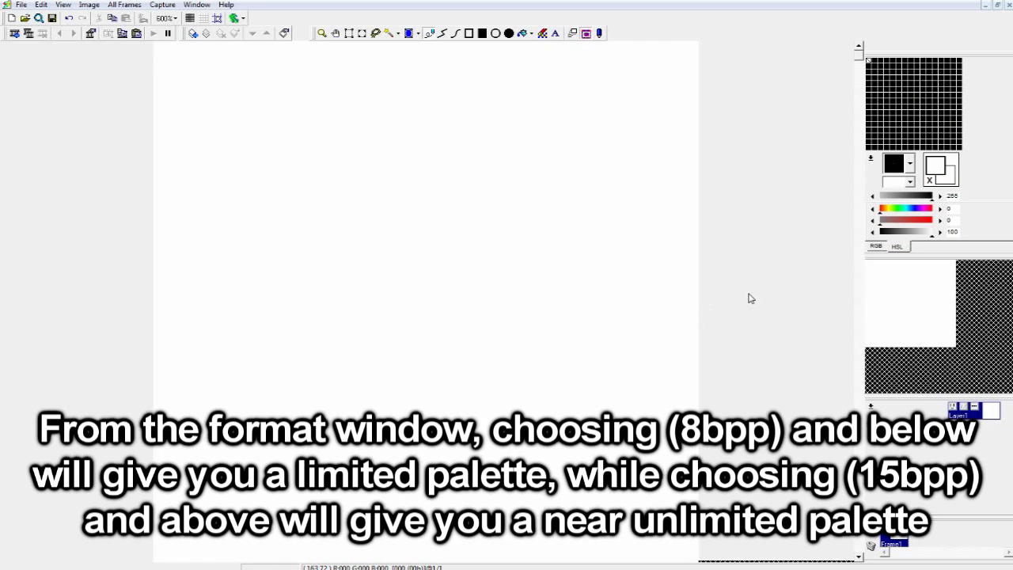
Draw a winding freehand stroke with a black palette colour and recolour that palette entry to purple-blue with lightness 40.
right_click(906, 93)
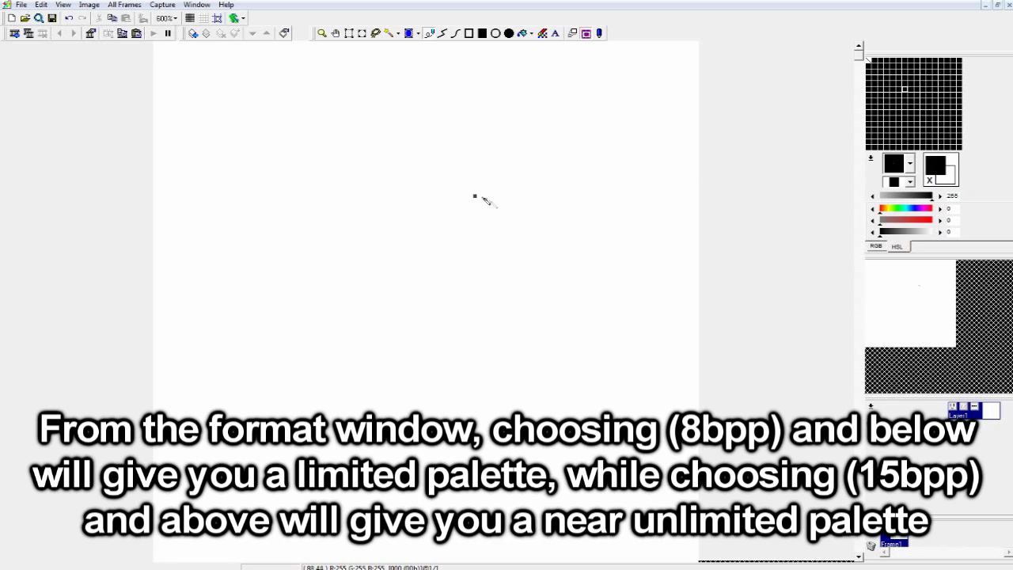
mouse_move(505, 204)
left_mouse_down()
mouse_move(504, 229)
mouse_move(568, 282)
mouse_move(561, 311)
mouse_move(531, 329)
mouse_move(506, 372)
mouse_move(586, 393)
mouse_move(592, 447)
mouse_move(548, 446)
mouse_move(515, 420)
left_mouse_up()
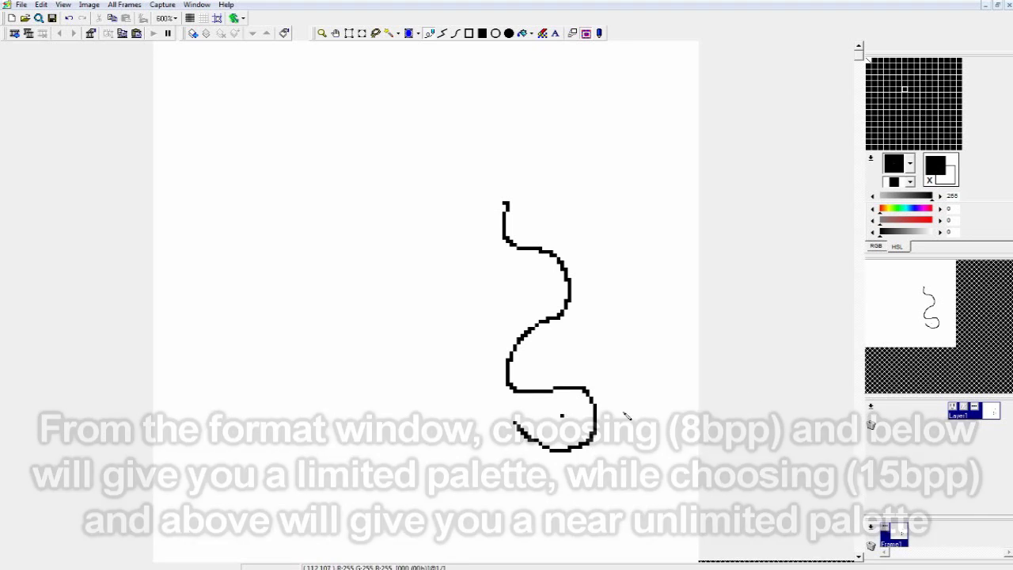
left_click(909, 226)
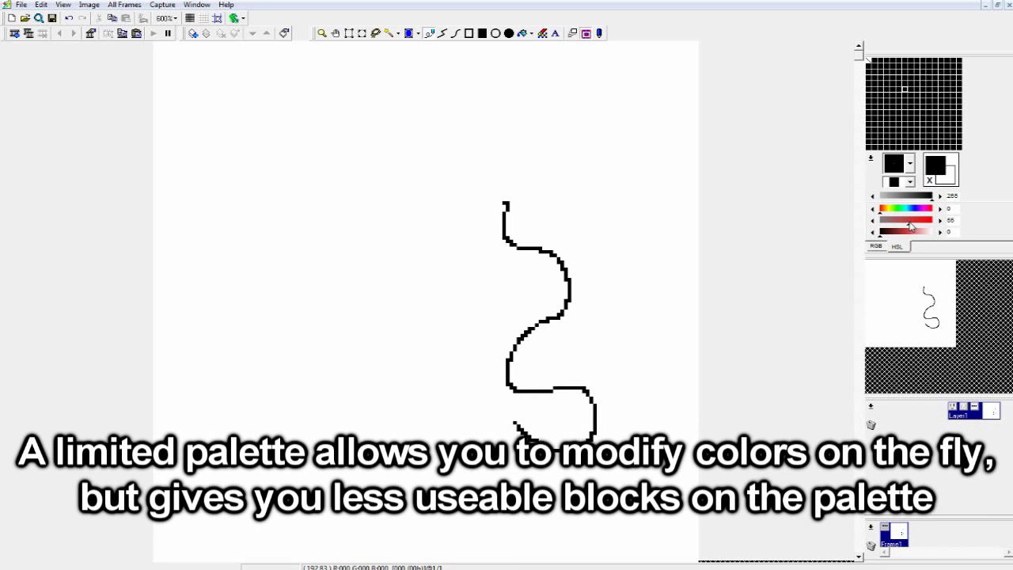
mouse_move(887, 237)
left_mouse_down()
mouse_move(902, 239)
mouse_move(900, 218)
left_mouse_up()
left_click(916, 209)
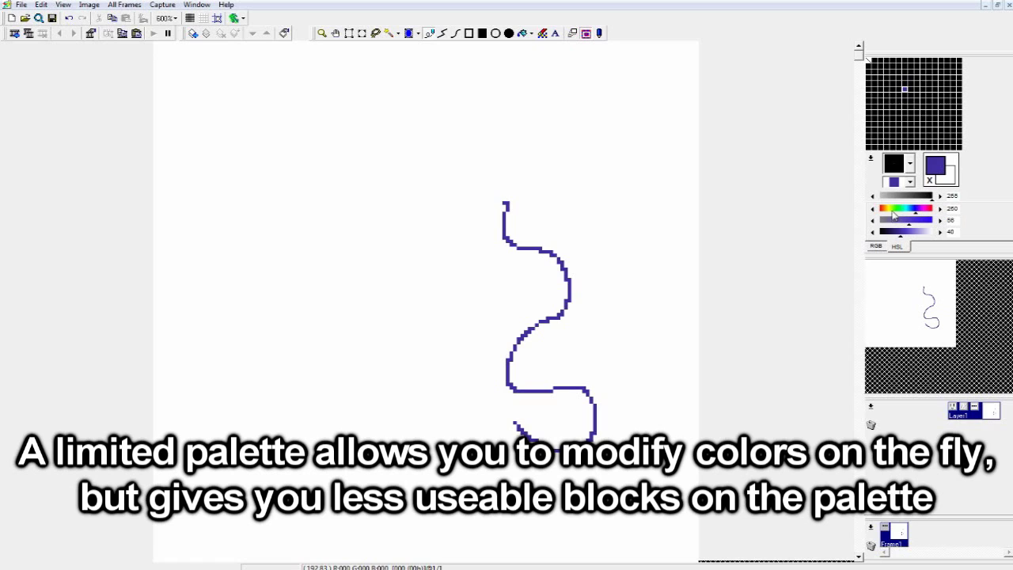
Draw a second freehand stroke with the neighbouring palette colour and adjust that entry to a lighter blue with saturation 72 and lightness 58.
left_click(899, 90)
mouse_move(594, 179)
left_mouse_down()
mouse_move(594, 225)
mouse_move(620, 244)
mouse_move(621, 315)
mouse_move(636, 366)
left_mouse_up()
left_click(914, 209)
left_click(916, 220)
left_click(892, 231)
left_click_drag(893, 236, 912, 236)
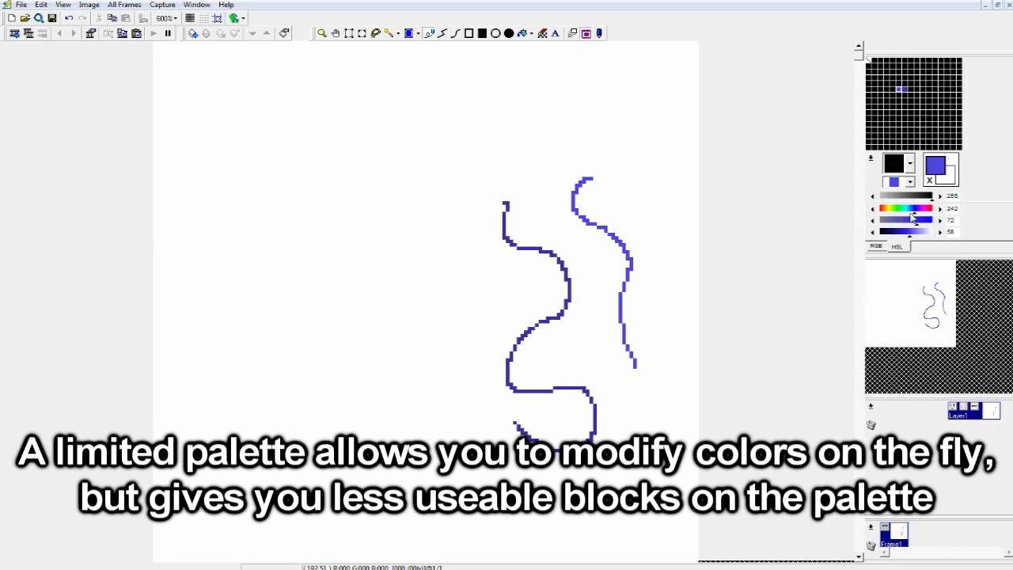
left_click(907, 209)
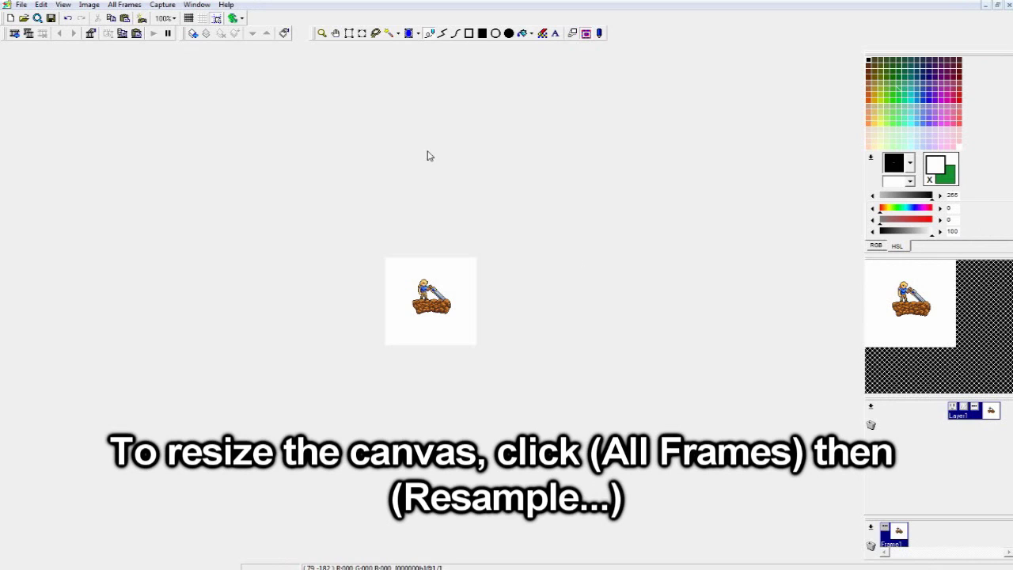
Resample all frames by percent to 200 width and height, keeping the aspect ratio and with smoothing off.
left_click(124, 6)
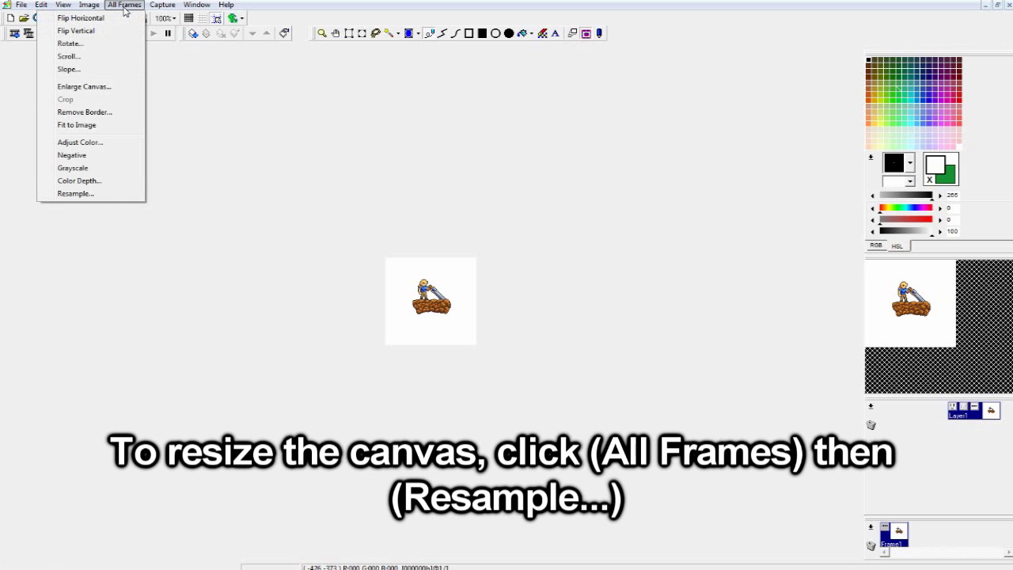
left_click(112, 198)
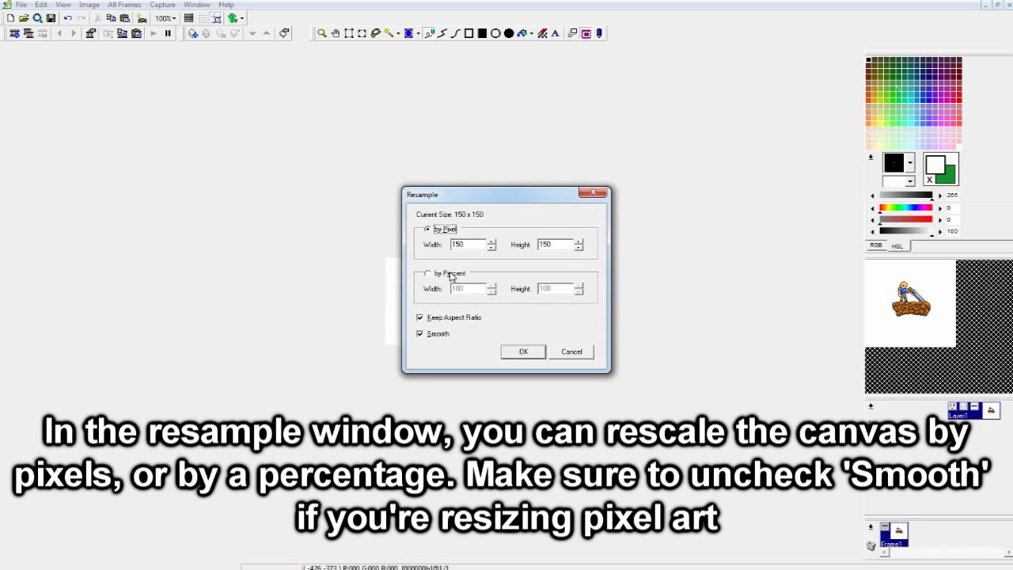
left_click(450, 274)
key("BackSpace")
type("2")
left_click(445, 336)
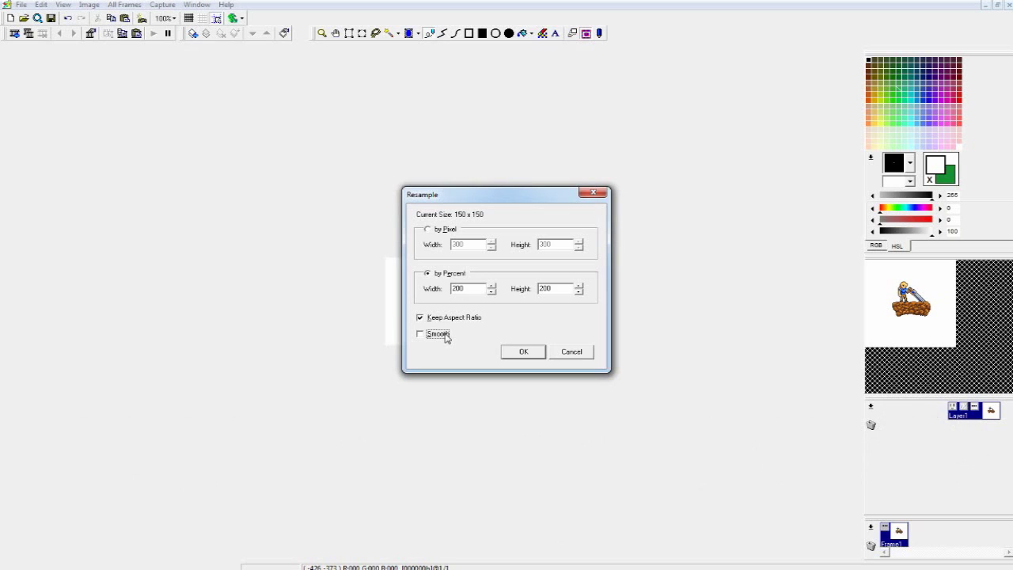
left_click(522, 354)
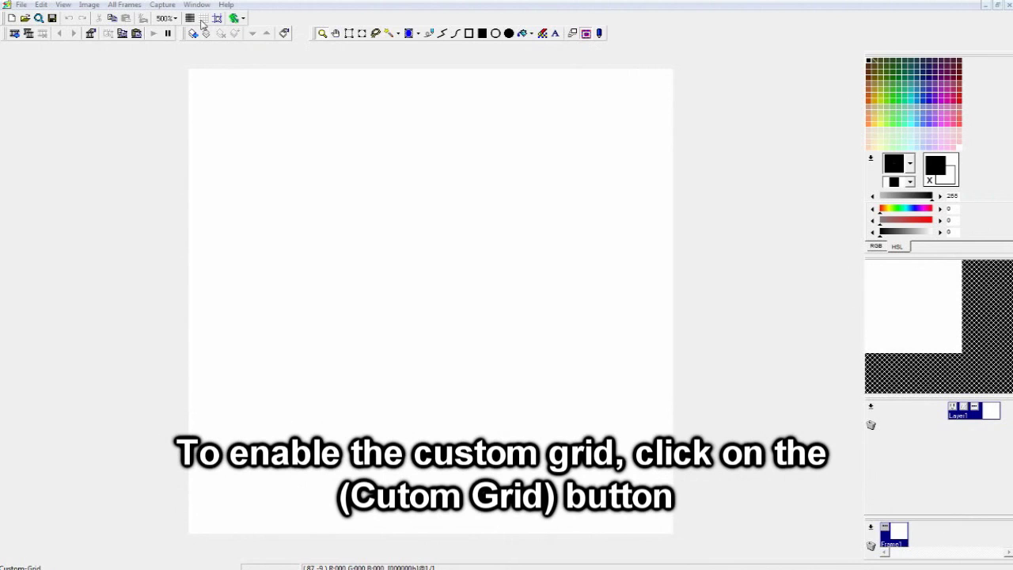
Show the custom grid with the 8x8 preset, and set its size to 12 in both X and Y.
left_click(203, 18)
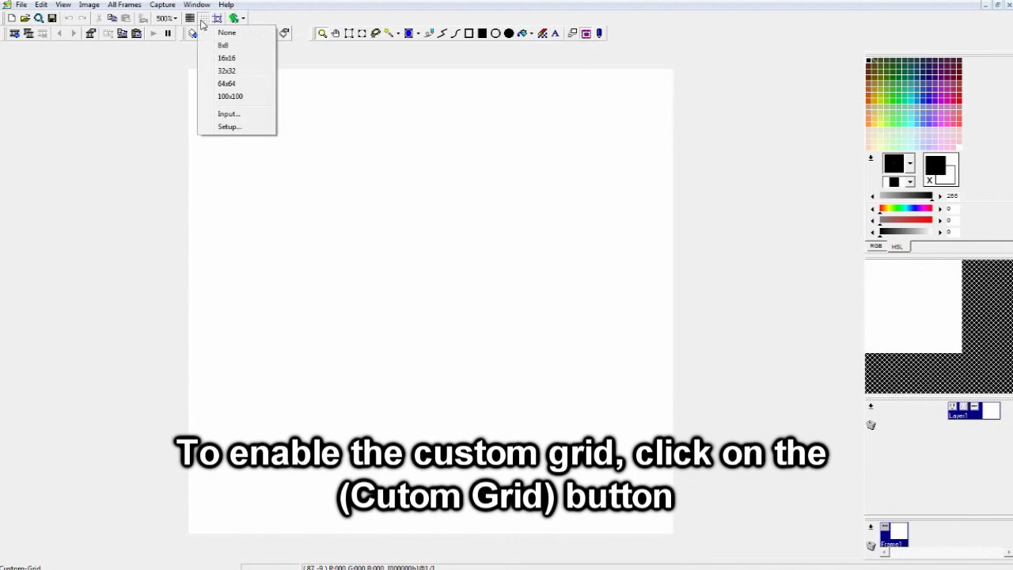
left_click(223, 46)
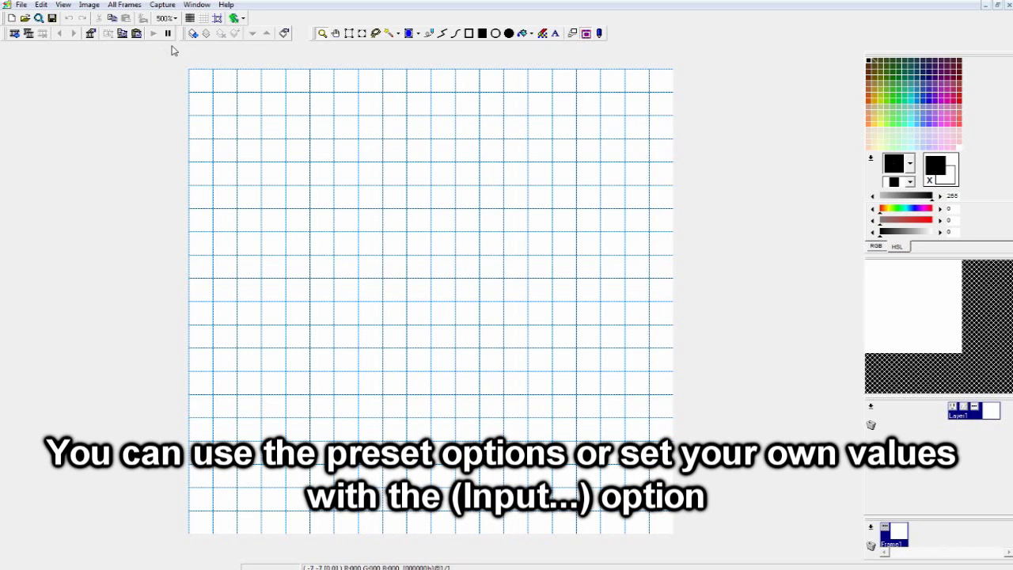
left_click(203, 19)
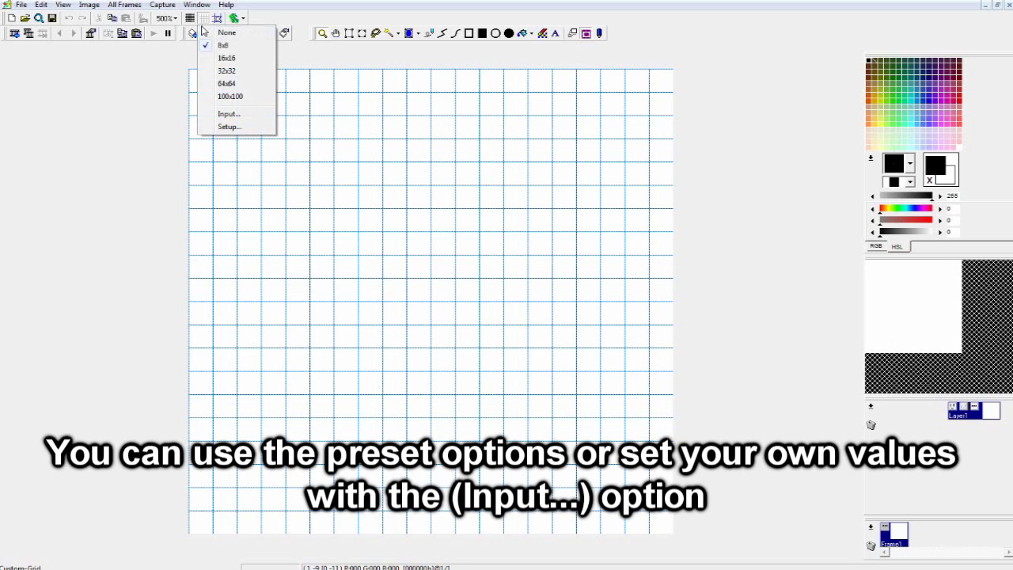
left_click(229, 115)
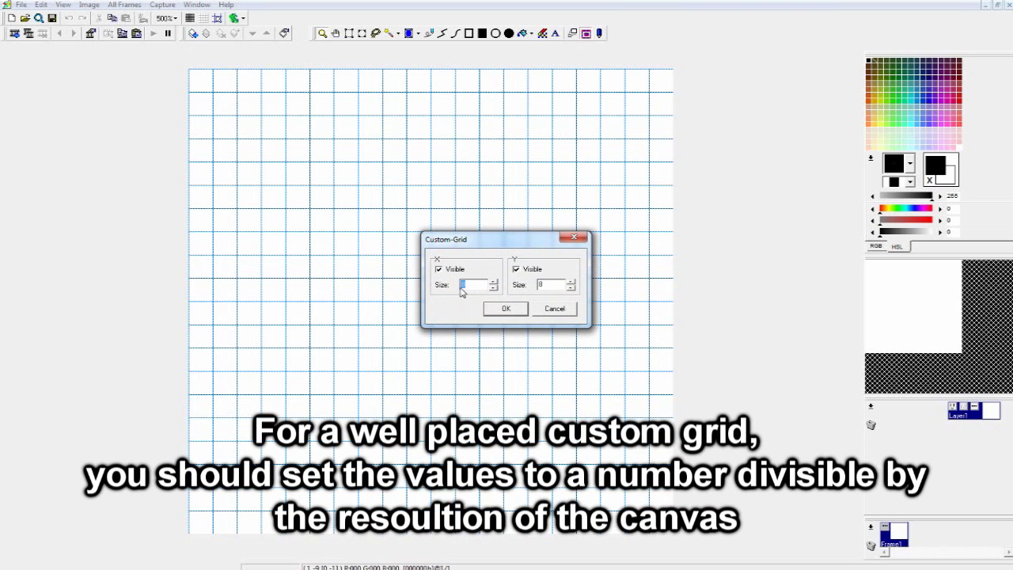
type("1212")
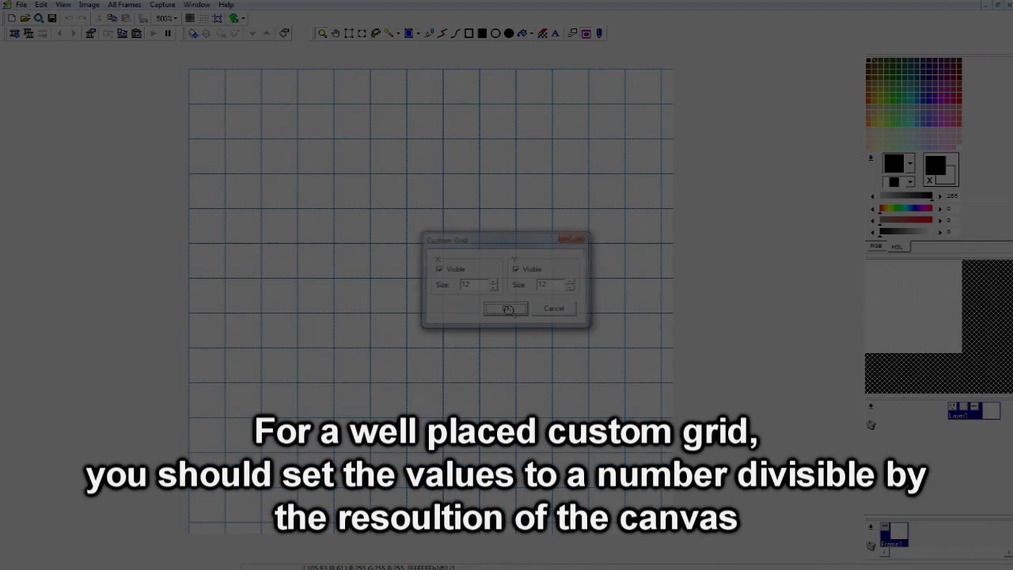
left_click(506, 309)
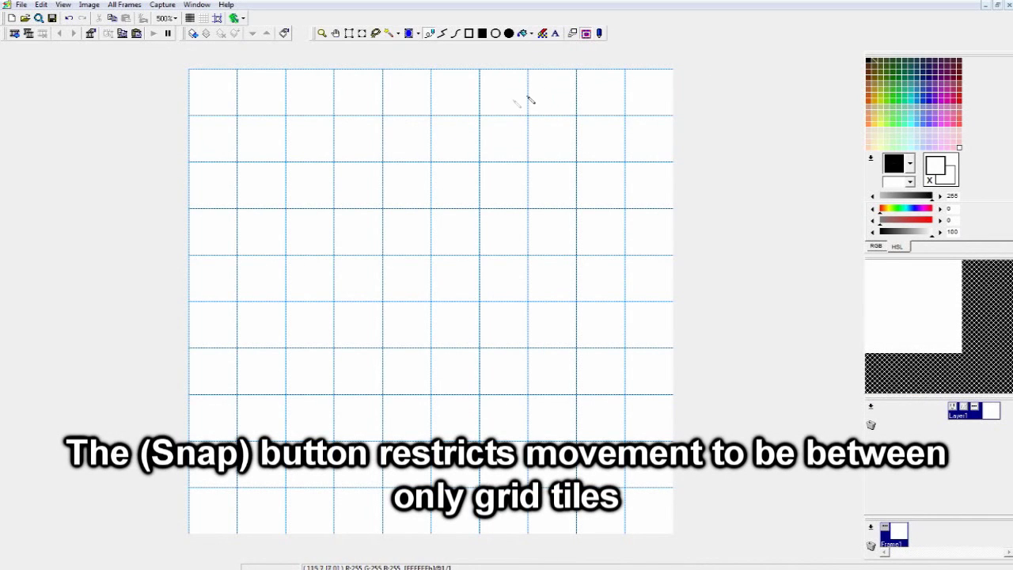
Turn on grid snapping and draw black pen marks across the grid's intersections.
left_click(218, 20)
left_click(480, 117)
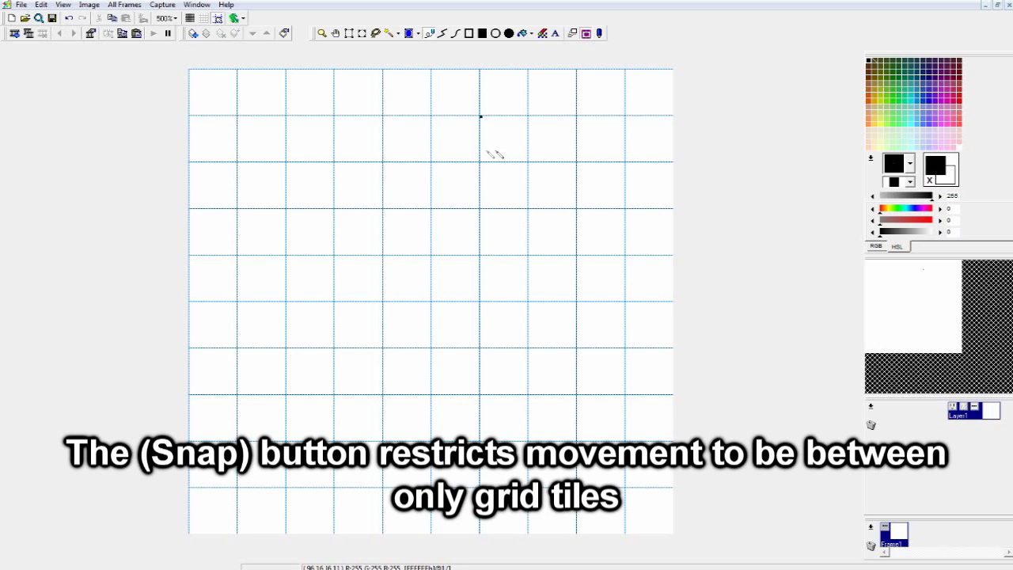
mouse_move(396, 165)
left_mouse_down()
mouse_move(418, 190)
mouse_move(463, 181)
mouse_move(464, 215)
mouse_move(498, 234)
mouse_move(489, 258)
mouse_move(419, 269)
left_mouse_up()
mouse_move(414, 306)
left_mouse_down()
mouse_move(360, 313)
mouse_move(321, 290)
left_mouse_up()
left_click_drag(321, 289, 287, 303)
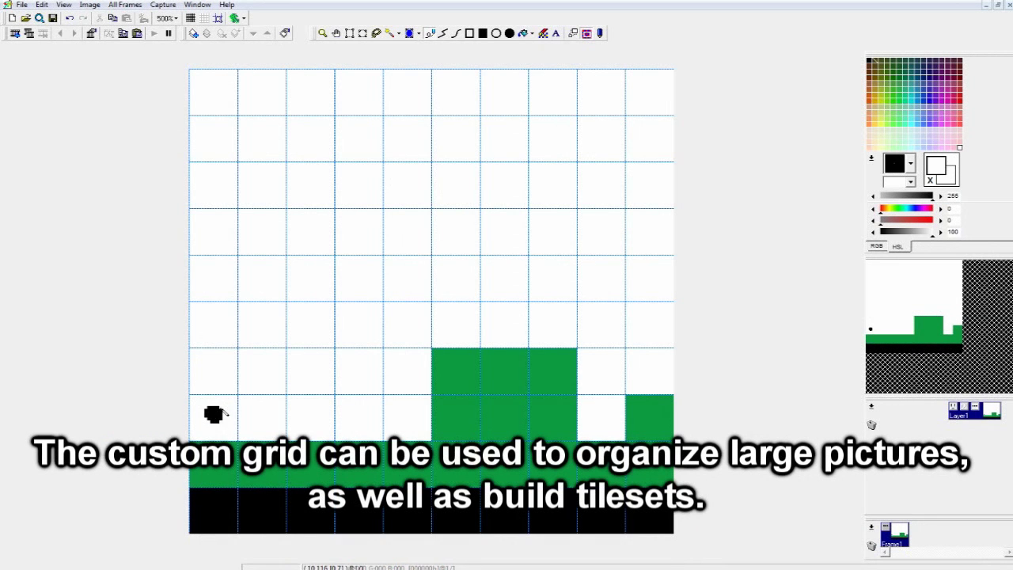
Draw the small figure's black body below its head, standing on the green ground.
right_click(212, 424)
left_click_drag(212, 423, 214, 437)
Fill the white background above the green ground with light blue, using hue 192.
left_click(912, 129)
double_click(913, 128)
key("Escape")
left_click(522, 33)
right_click(520, 163)
left_click(908, 208)
Place dark brown one-tile blocks on the ground, on top of the green hill and in the gap beyond the hill.
left_click(876, 73)
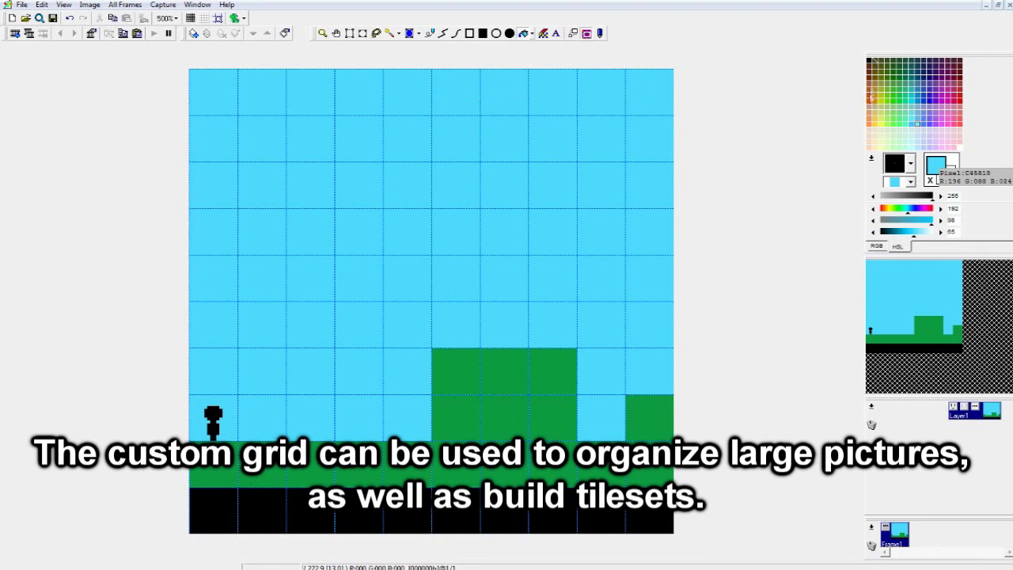
left_click(337, 398)
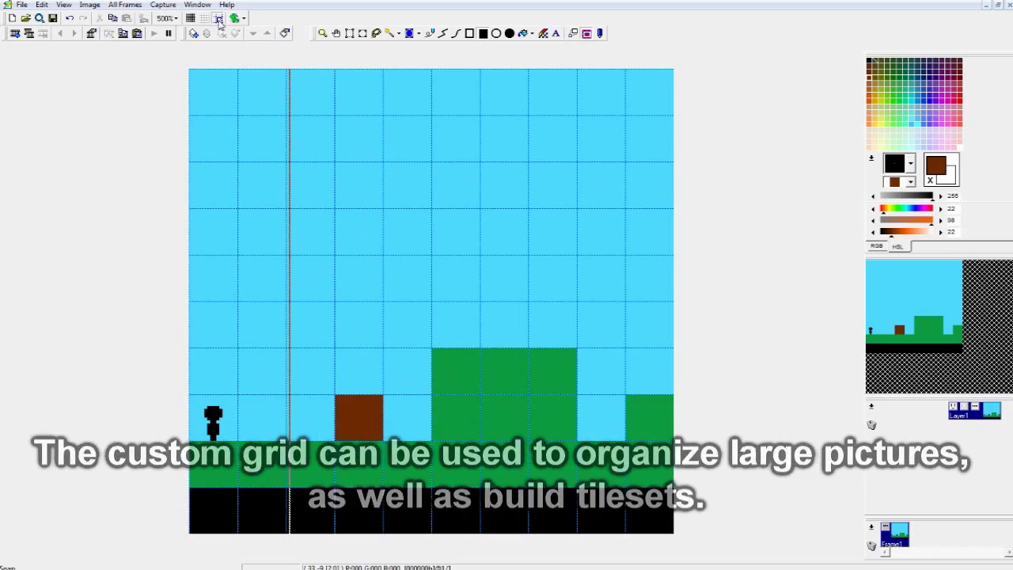
left_click(520, 339)
left_click(605, 419)
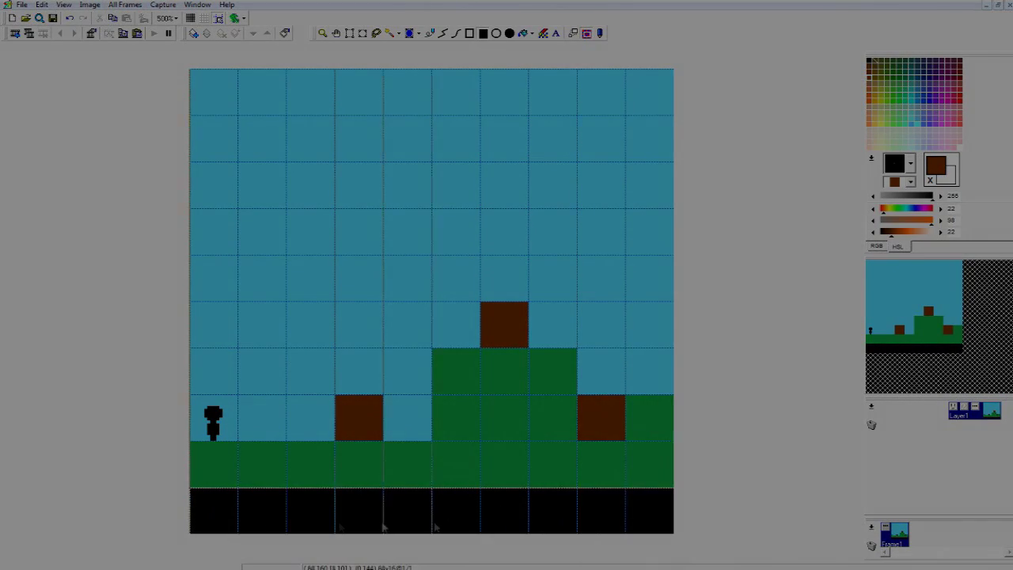